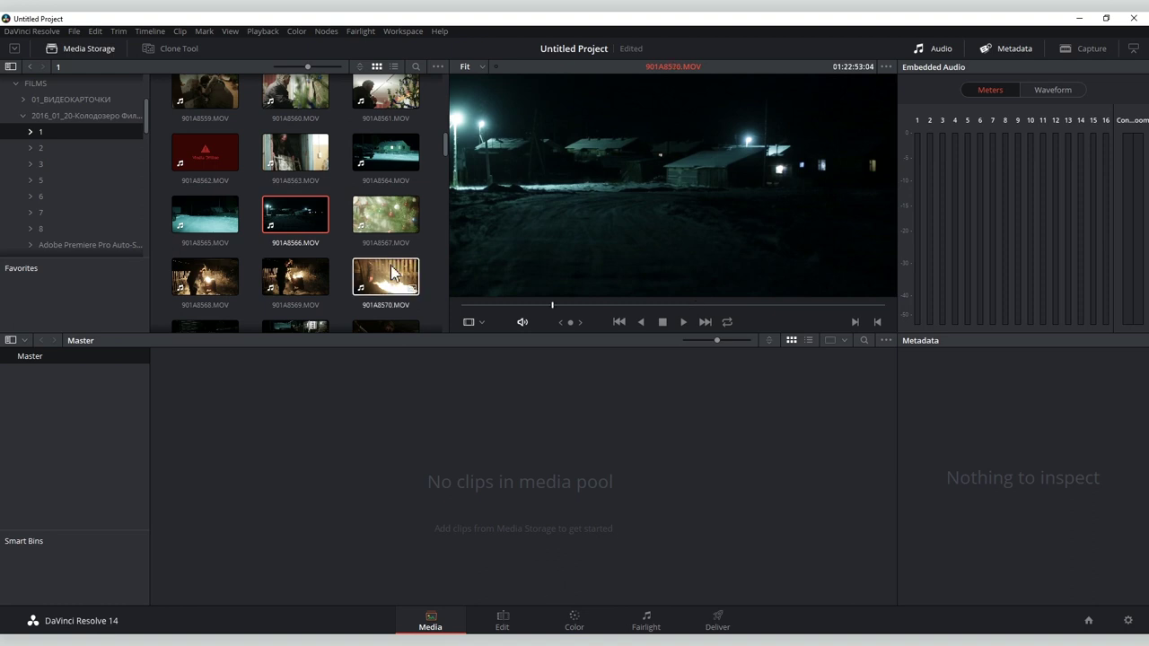
Select 901A8566 and 901A8568–901A8572 in the footage folder and drop all six into the media pool
scroll(391, 272, "down", 1)
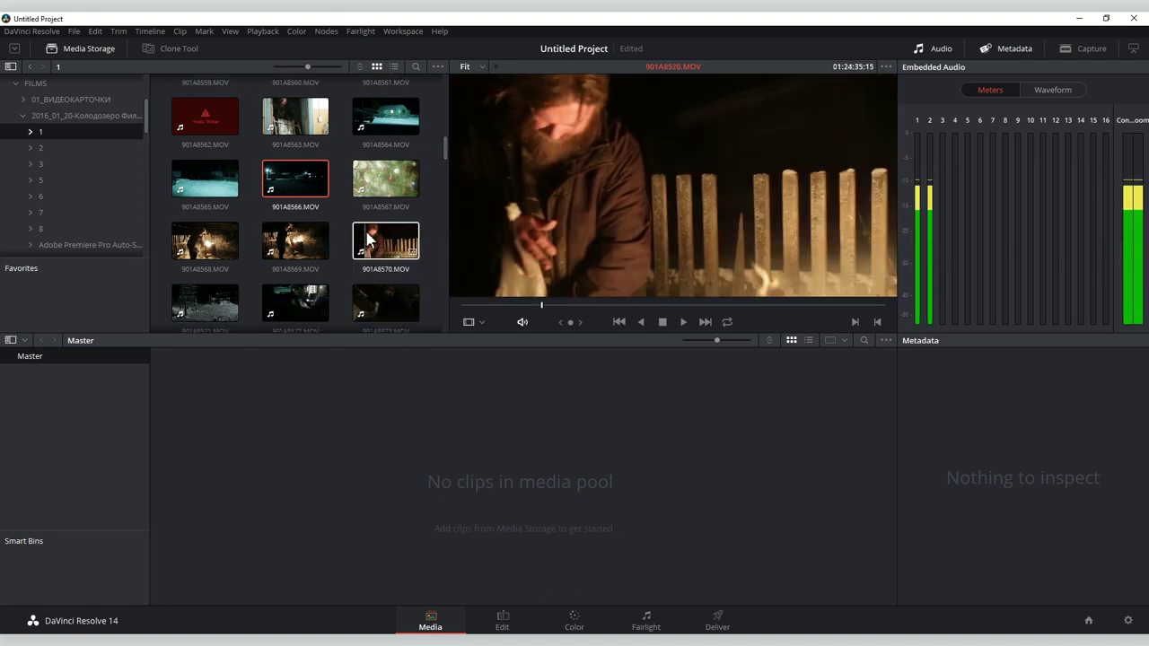
left_click(313, 190)
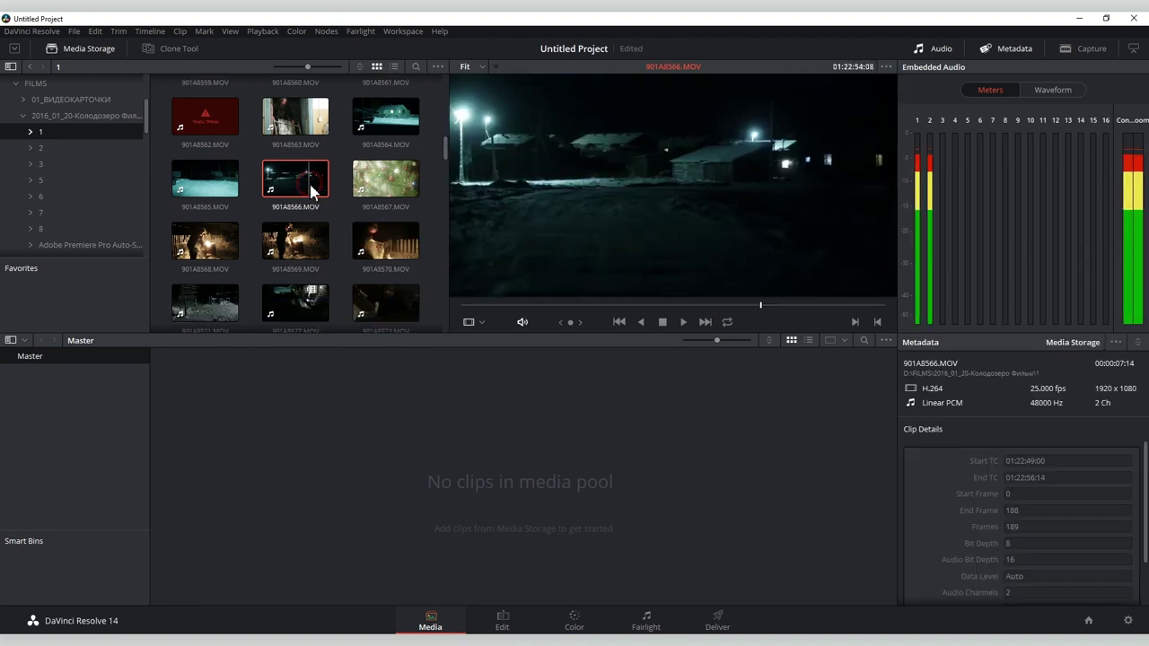
left_click(251, 244, "ctrl")
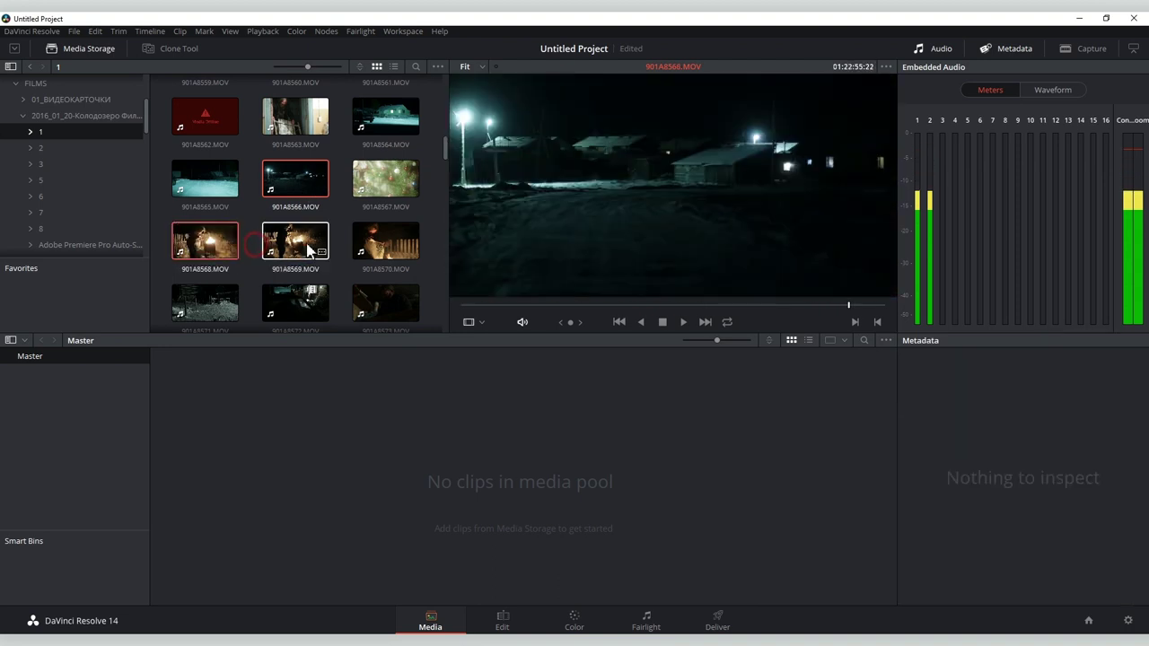
left_click(309, 251, "ctrl")
left_click(385, 241, "ctrl")
left_click(223, 310, "ctrl")
left_click(296, 309, "ctrl")
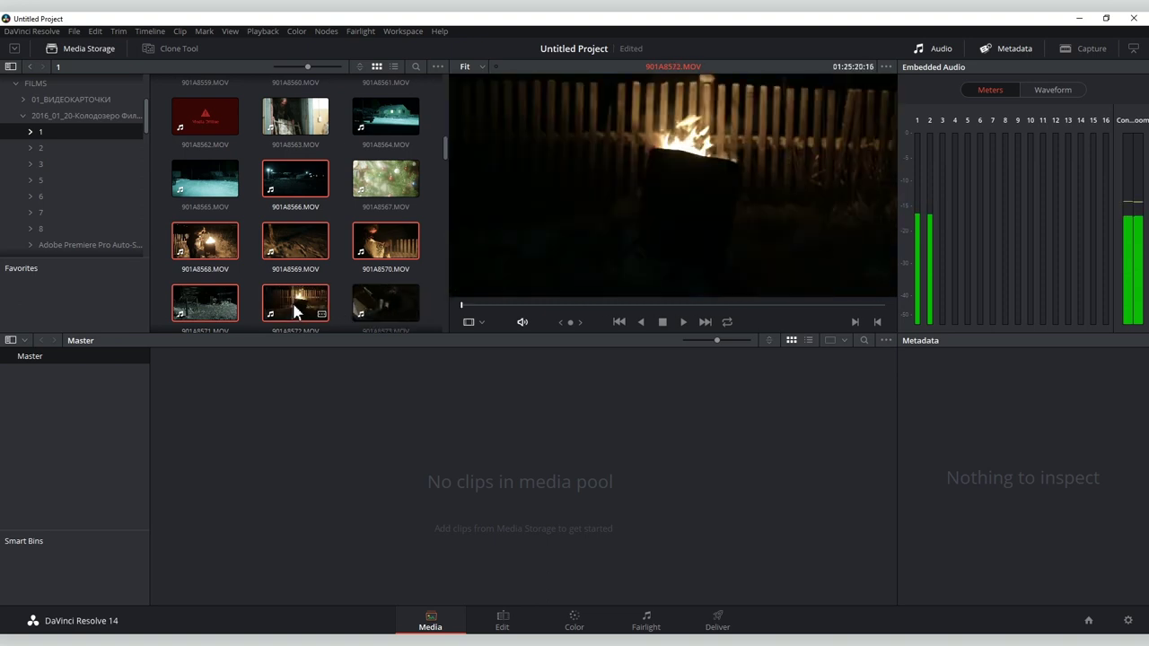
left_click_drag(296, 309, 355, 462)
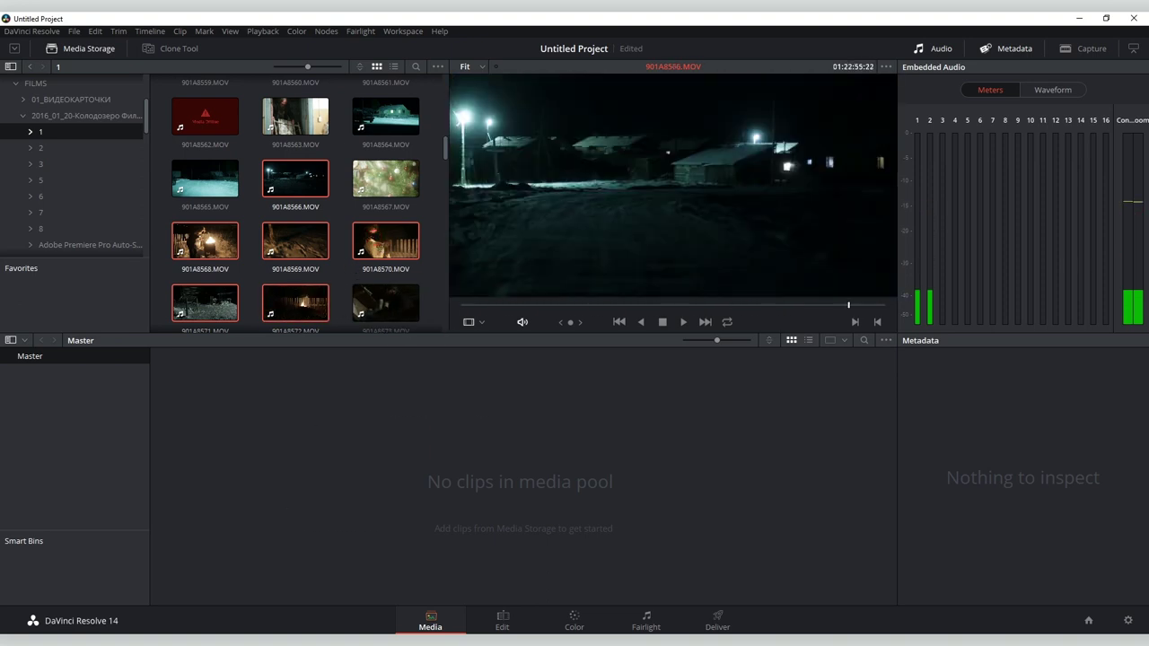
On the Edit page, enlarge media pool thumbnails, check durations in List view, and return to full-height thumbnails
left_click(504, 624)
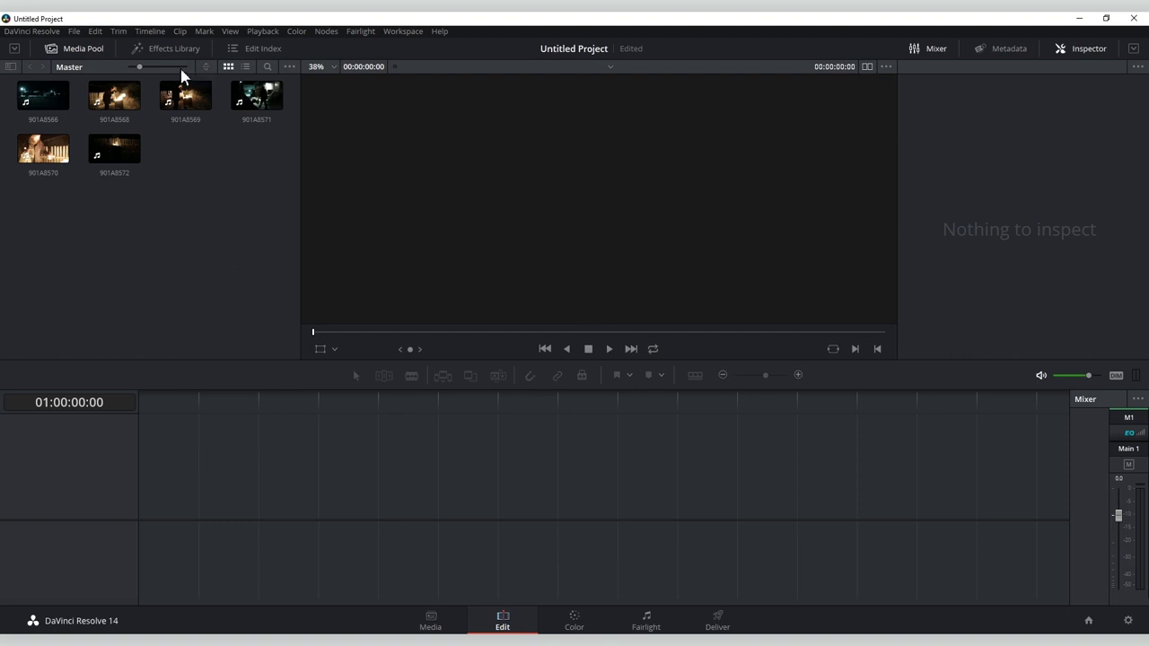
left_click_drag(180, 67, 175, 68)
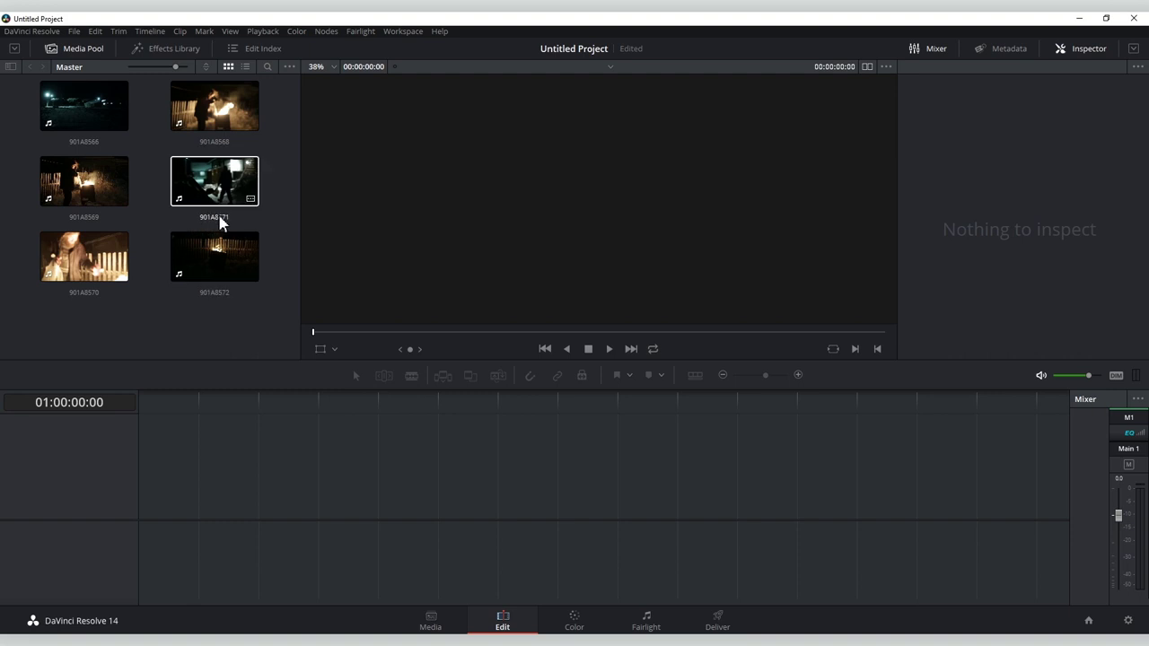
left_click(245, 66)
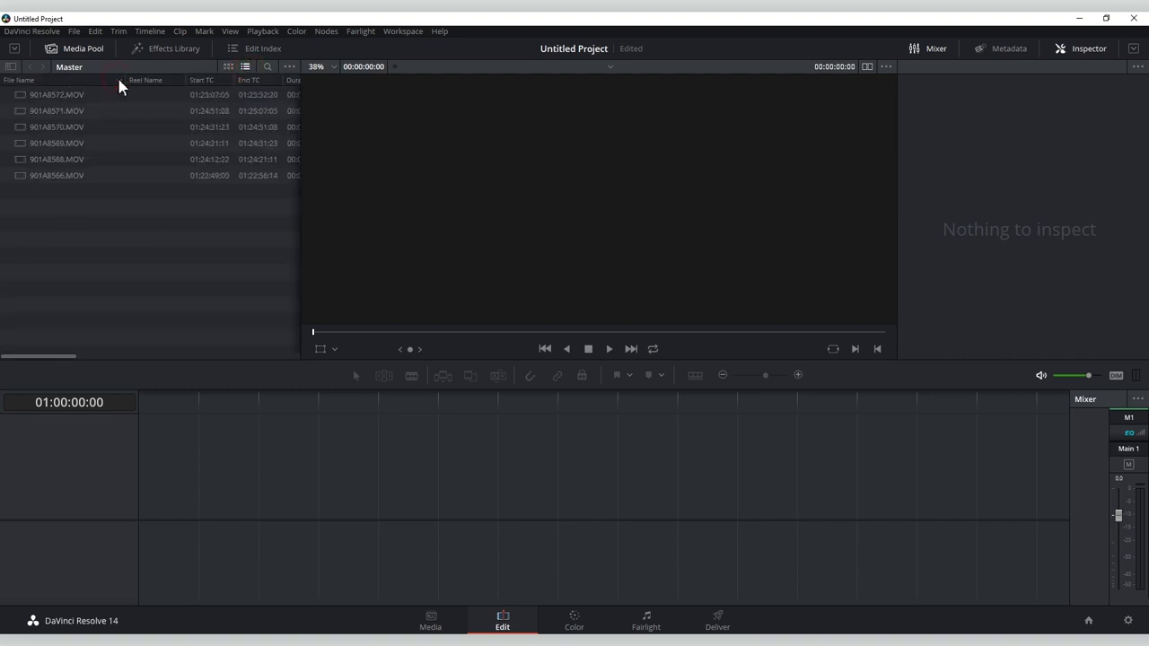
left_click_drag(300, 151, 324, 151)
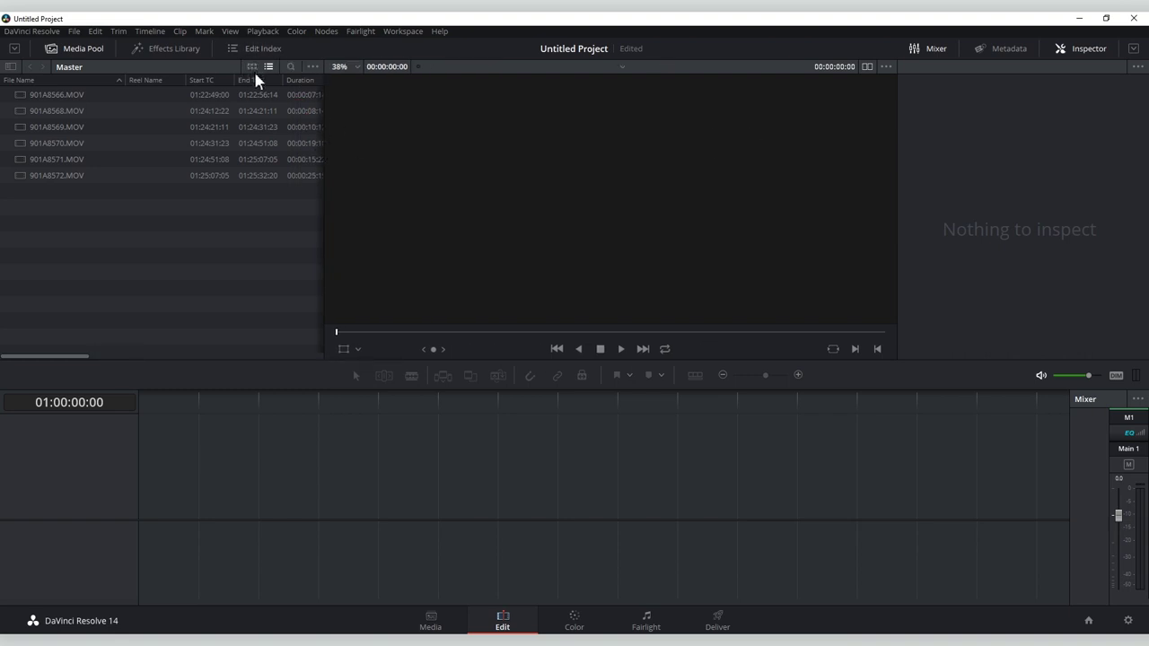
left_click(253, 67)
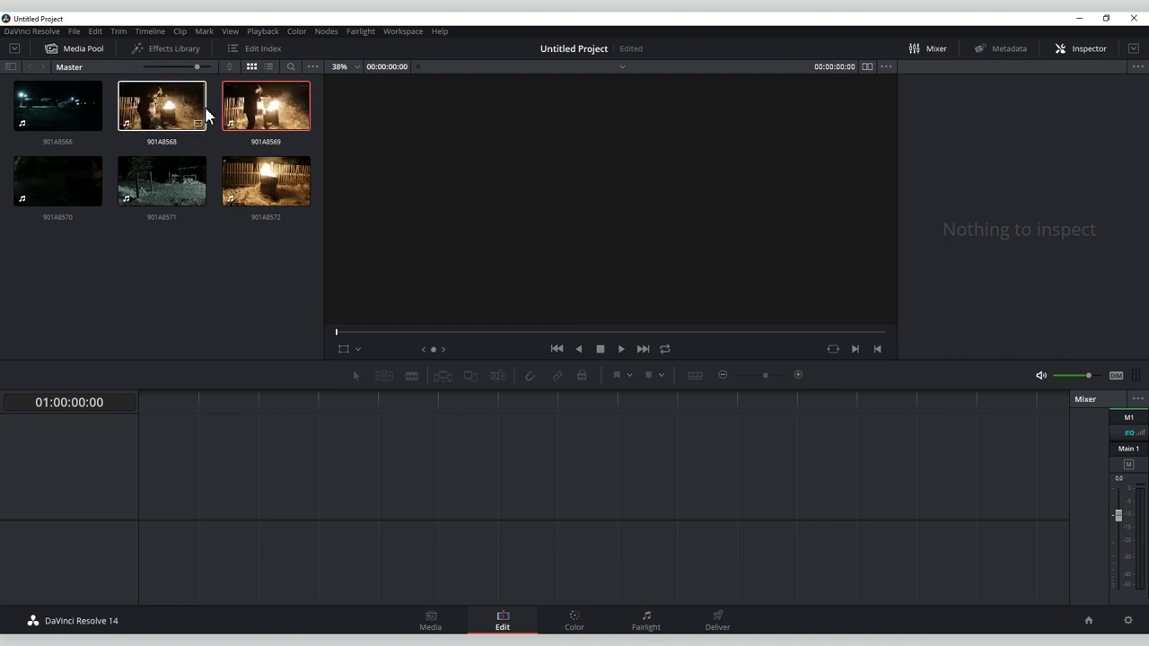
left_click(13, 49)
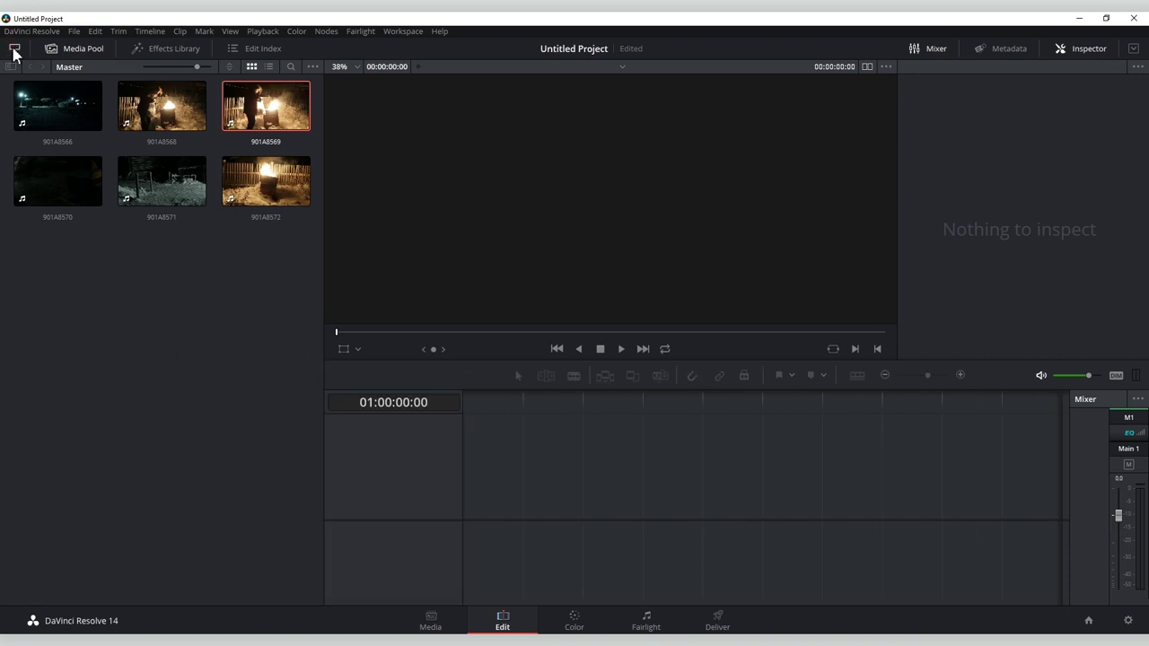
Load 901A8569 in the source viewer, drop it into a new timeline, and delete its video part
left_click(13, 49)
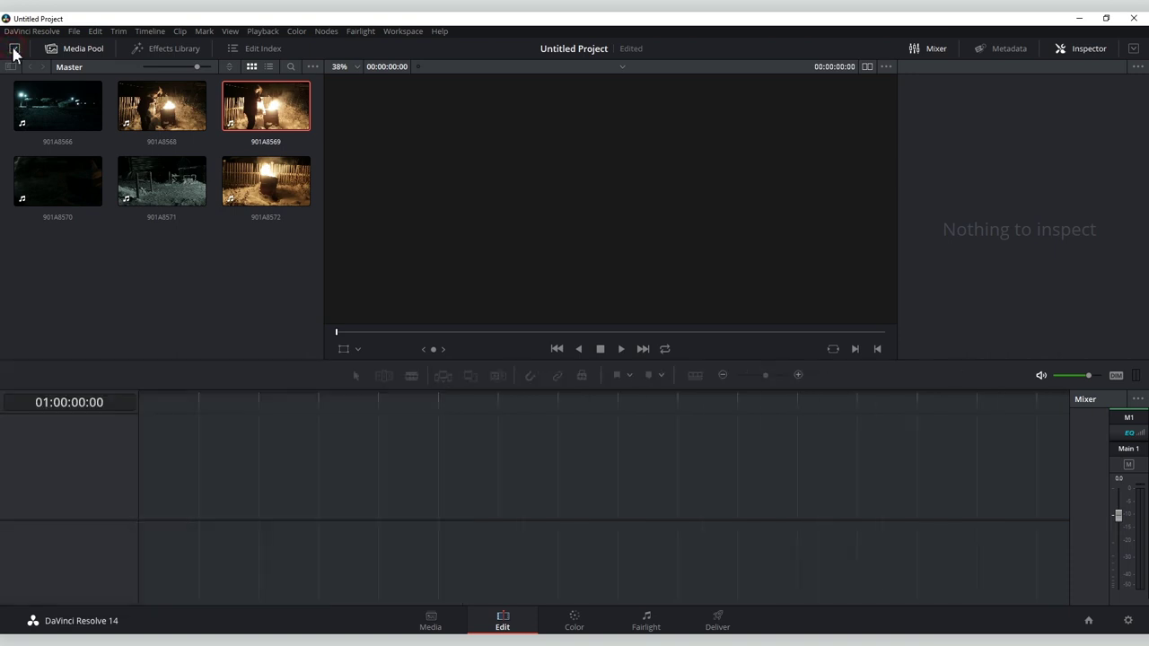
double_click(261, 110)
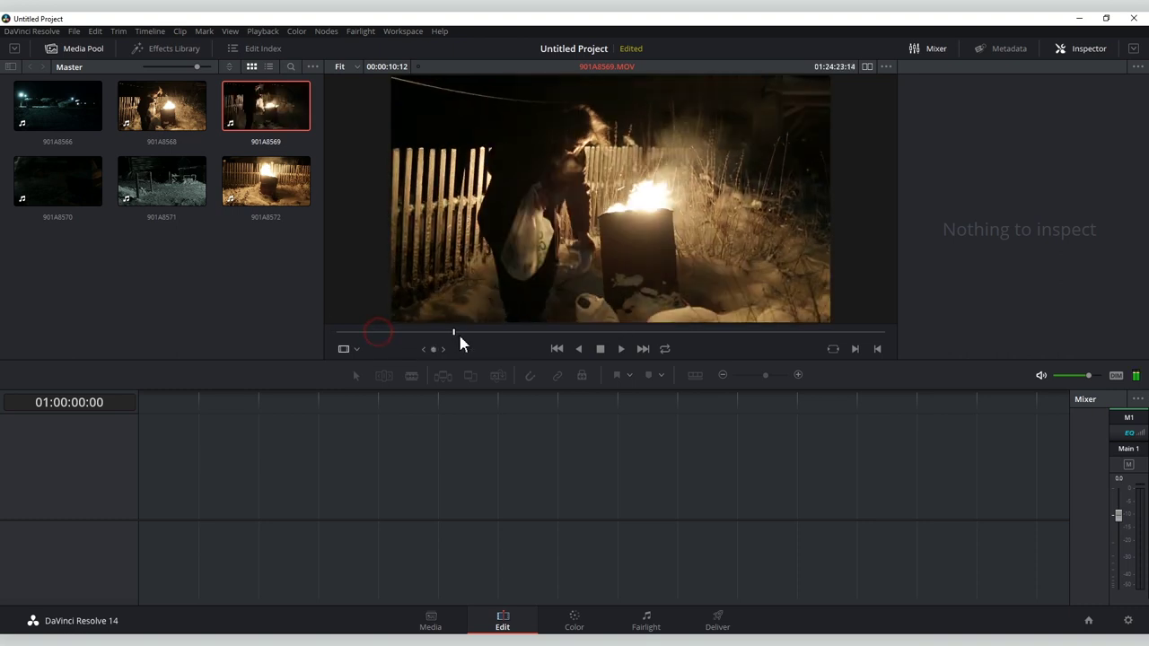
left_click(495, 332)
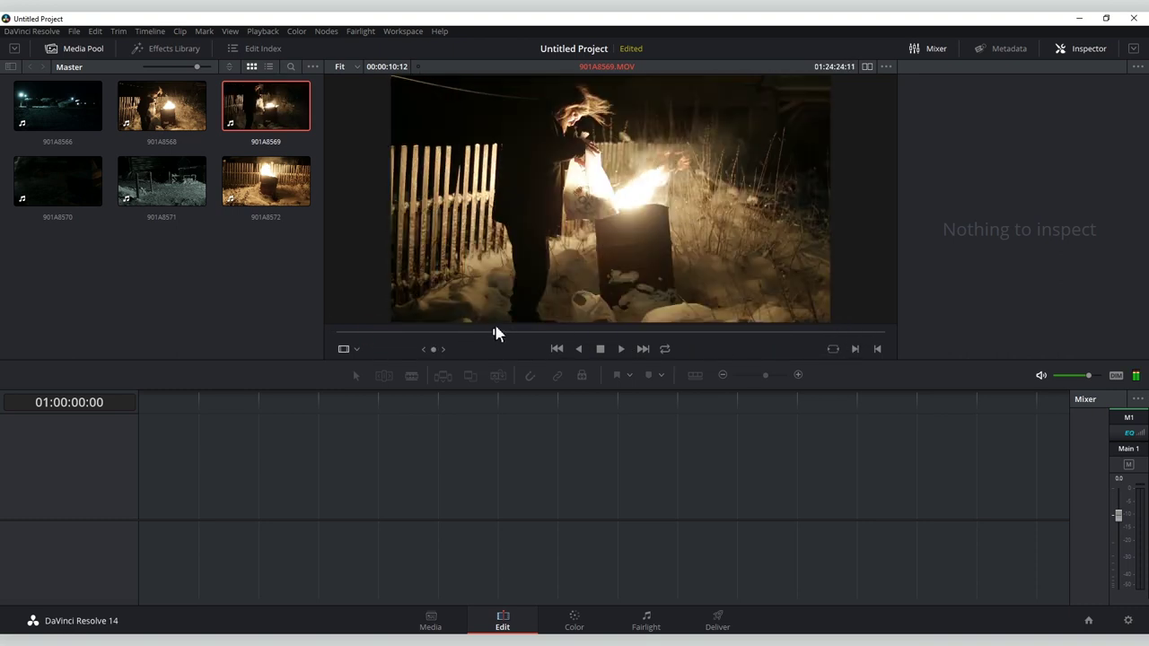
left_click_drag(261, 114, 199, 510)
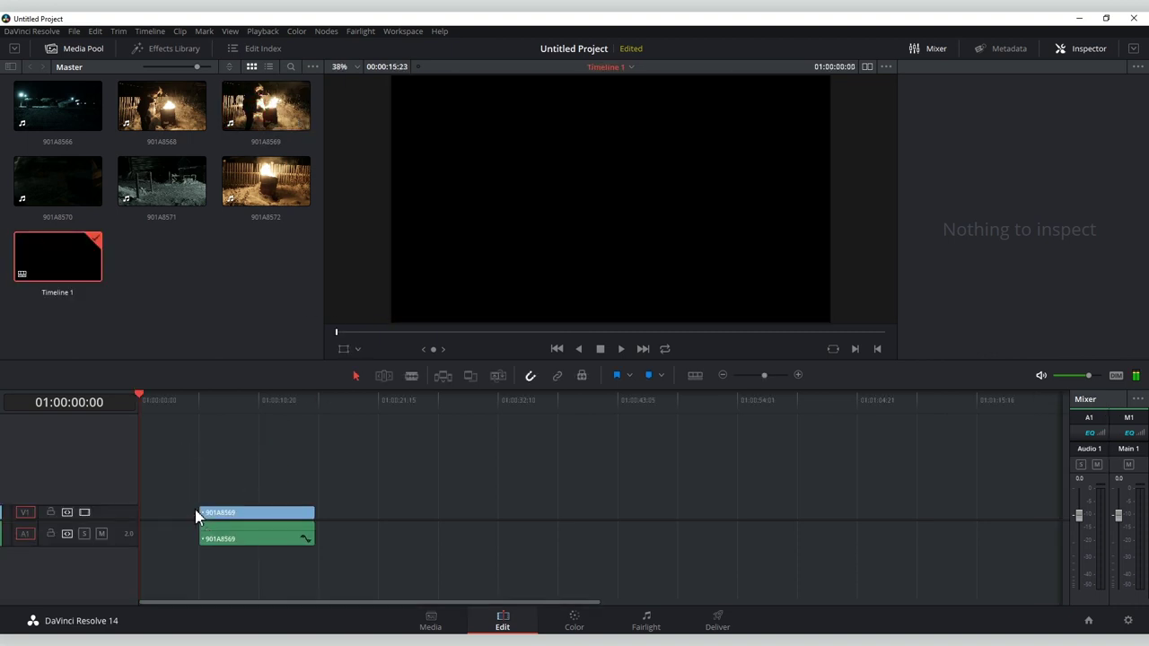
left_click(240, 517)
key("Delete")
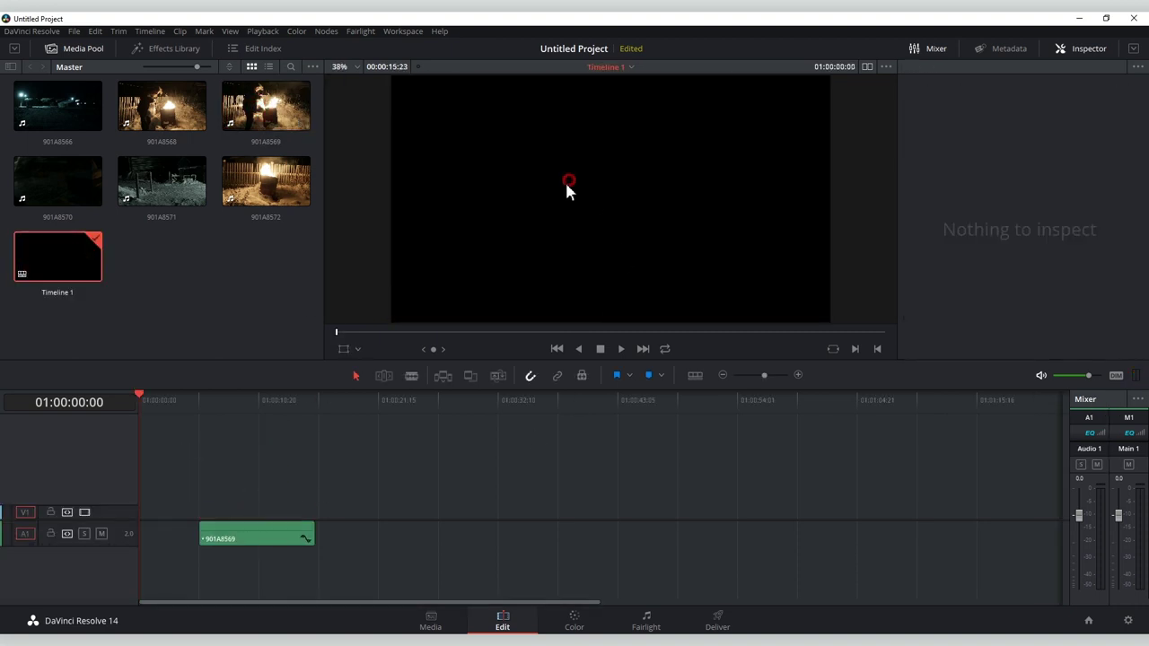
Place 901A8569 on V1/A1 again, then delete all its clips to leave the timeline empty
left_click(265, 116)
mouse_move(515, 200)
left_mouse_down()
mouse_move(344, 547)
mouse_move(365, 533)
left_mouse_up()
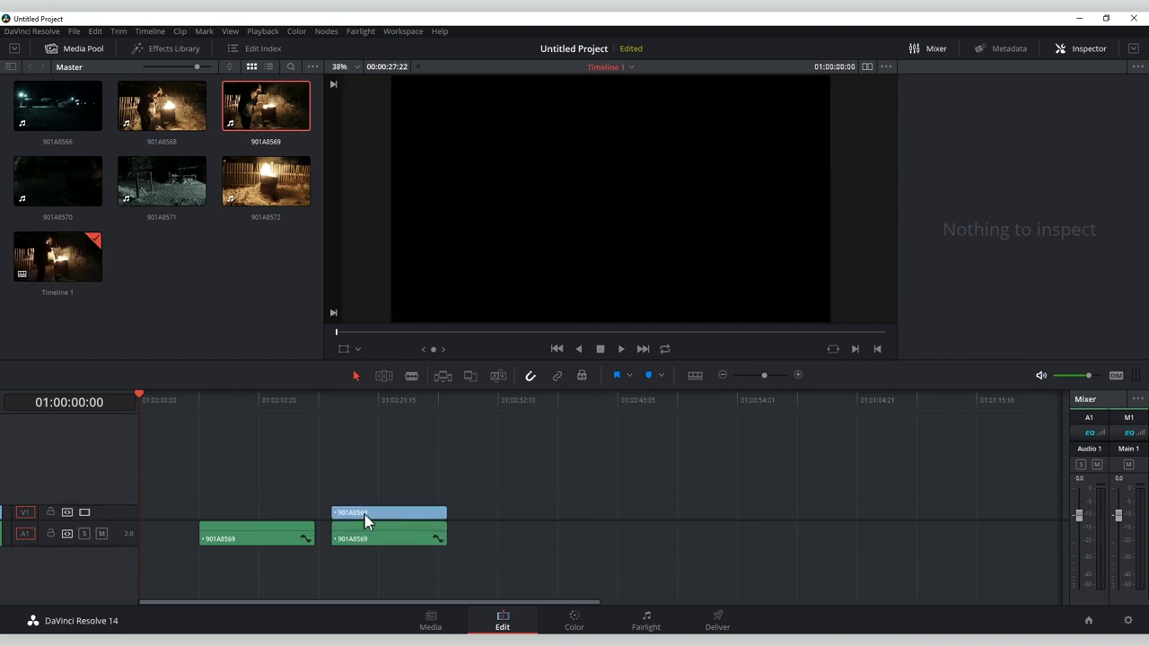
left_click(364, 518)
left_click(303, 534)
key("Delete")
left_click_drag(269, 485, 294, 549)
key("Delete")
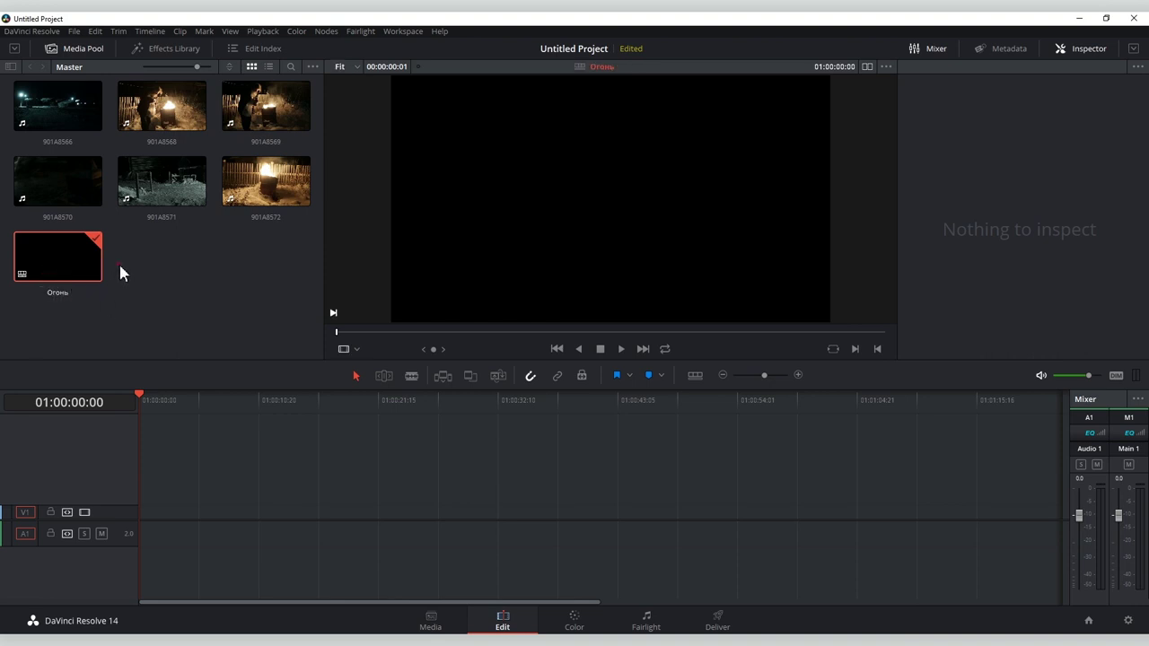
Put 901A8568 on V1/A1, add a short 901A8571 piece on V2/A2, and load 901A8568 as source
mouse_move(160, 107)
left_mouse_down()
mouse_move(276, 503)
mouse_move(151, 511)
left_mouse_up()
left_click(174, 399)
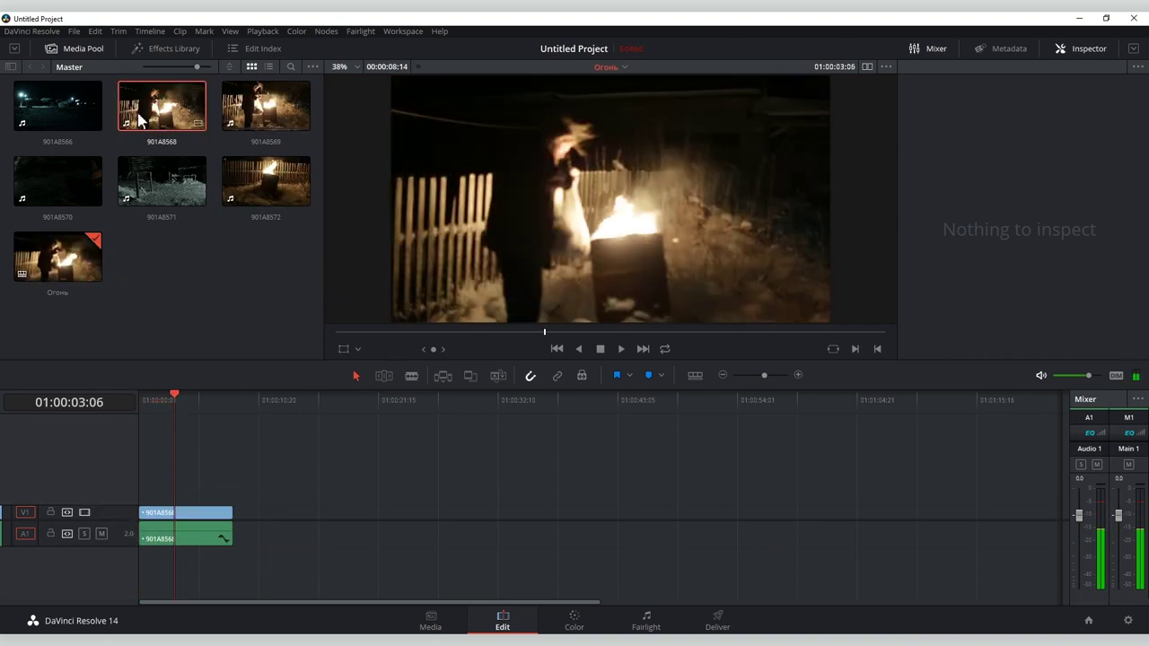
left_click(159, 187)
mouse_move(474, 331)
left_mouse_down()
mouse_move(706, 333)
mouse_move(692, 333)
left_mouse_up()
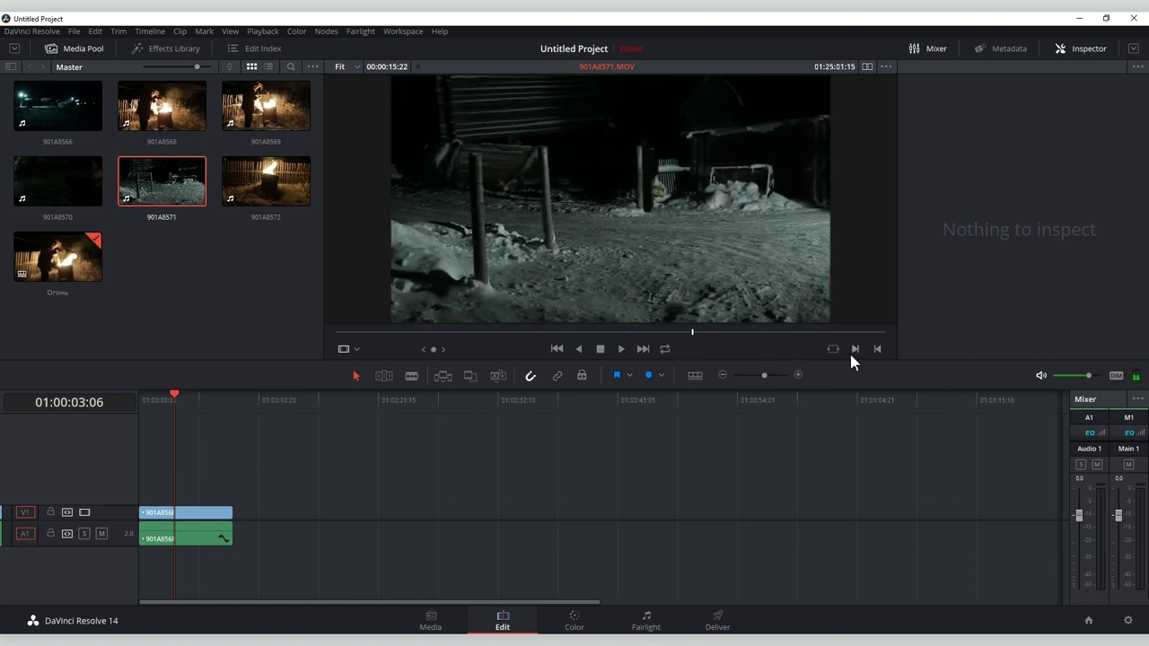
left_click(738, 332)
left_click_drag(611, 197, 184, 497)
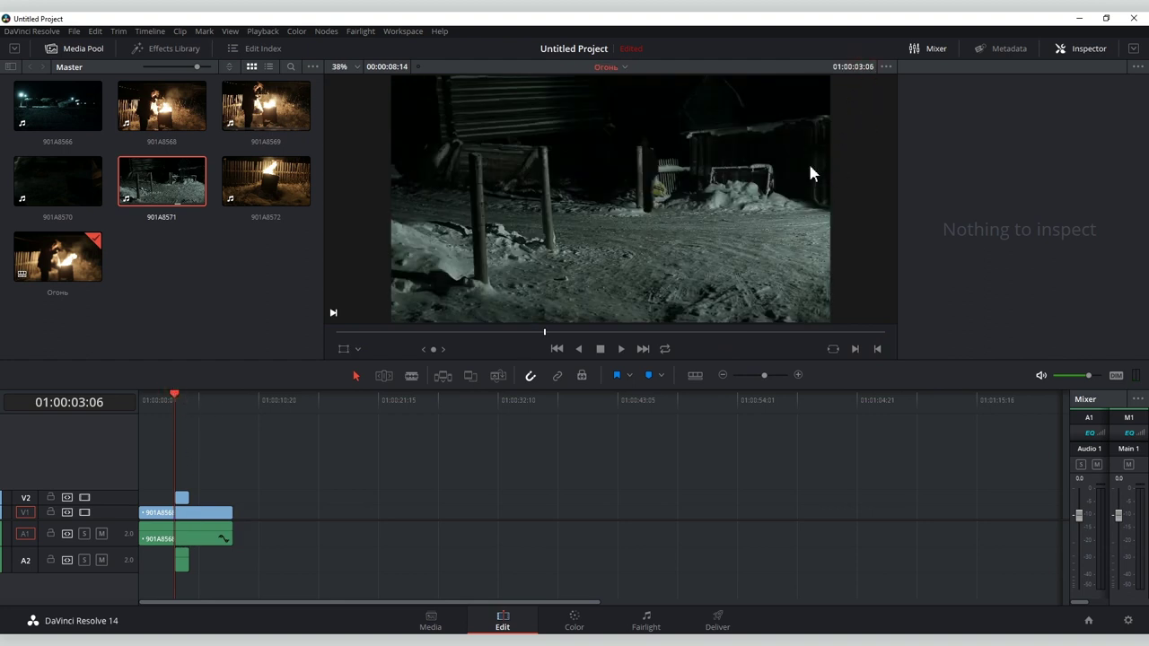
left_click(148, 135)
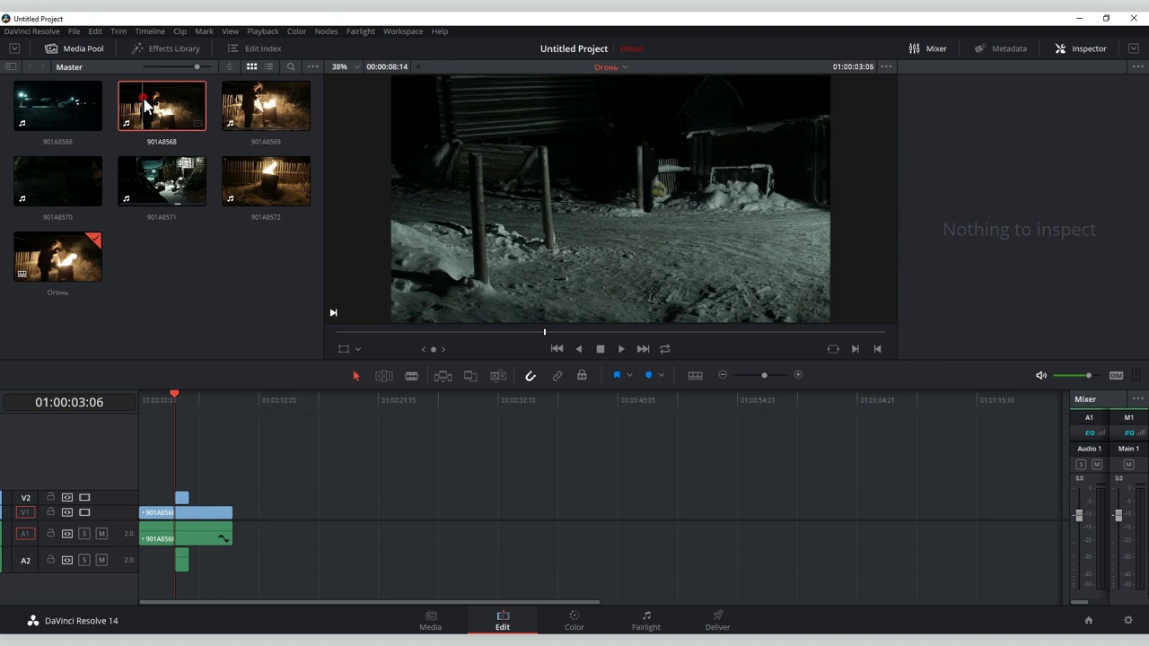
double_click(142, 97)
left_click(575, 332)
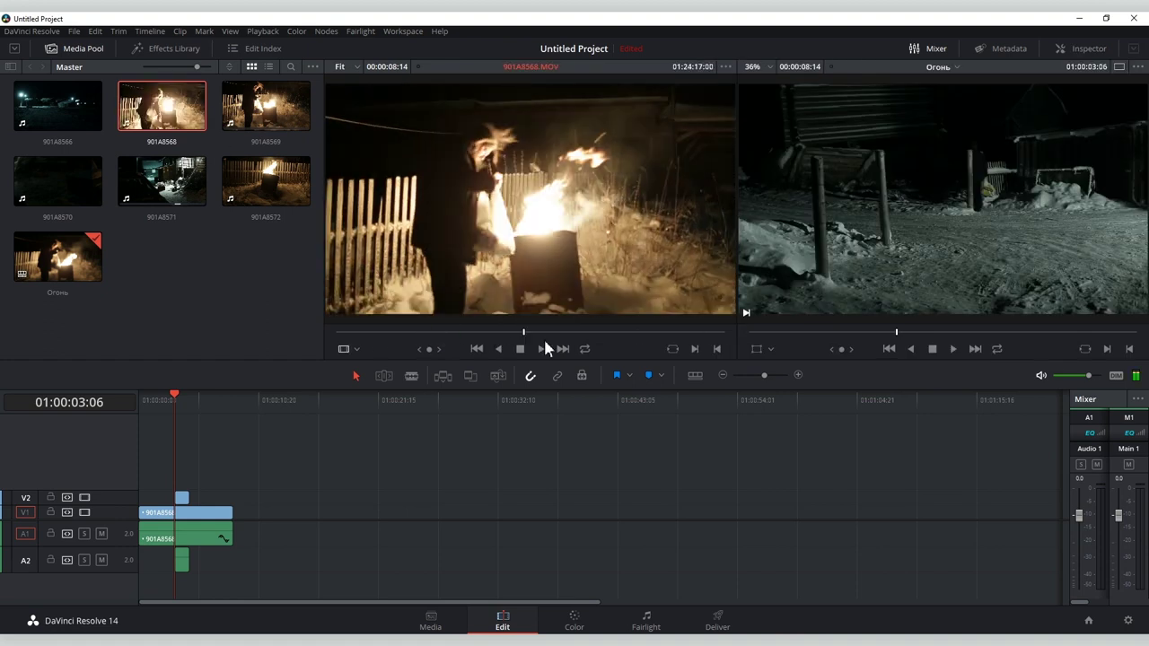
left_click(147, 402)
key("space")
key("space")
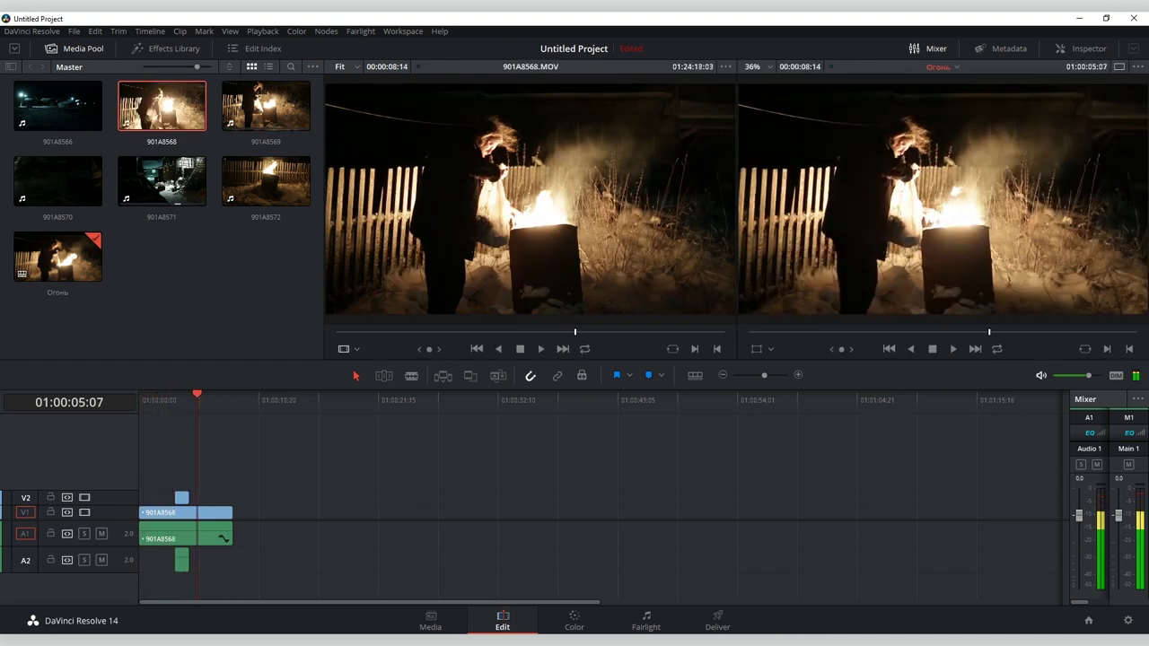
left_click(1118, 67)
left_click_drag(197, 507, 204, 501)
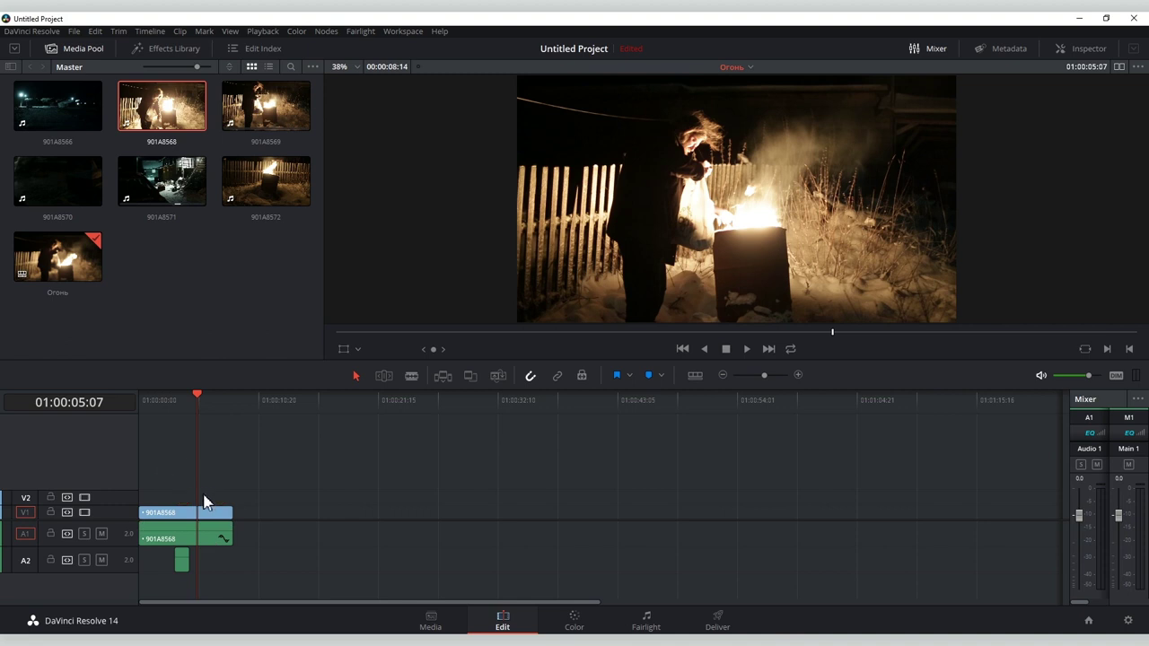
left_click_drag(191, 560, 248, 544)
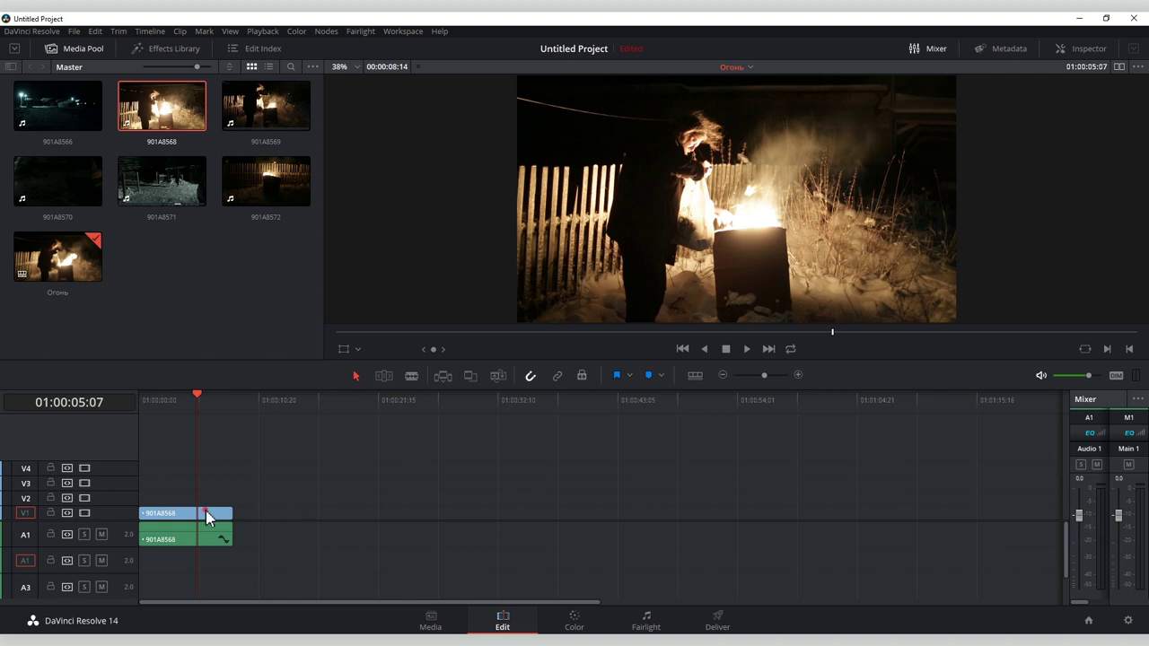
mouse_move(215, 516)
left_mouse_down()
mouse_move(185, 519)
mouse_move(286, 540)
mouse_move(167, 533)
left_mouse_up()
left_click(187, 540)
Move 901A8568 back to the start and trim its end near 01:00:05:07, undoing a trial 901A8571 placement
left_click_drag(212, 525, 182, 519)
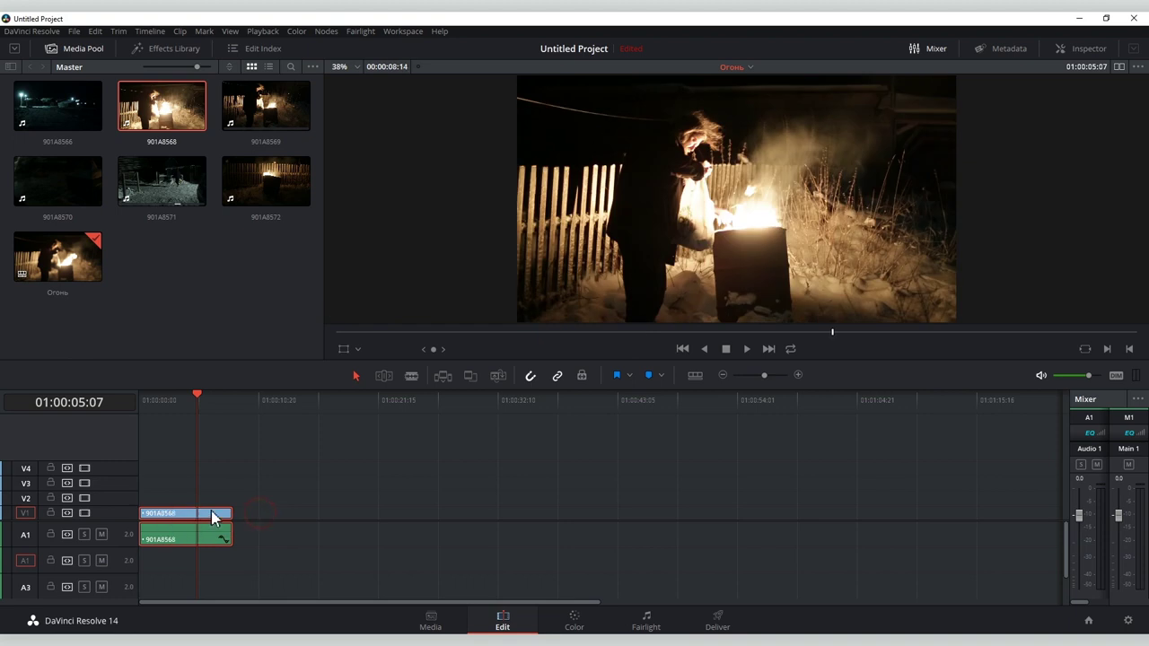
left_click_drag(229, 509, 193, 534)
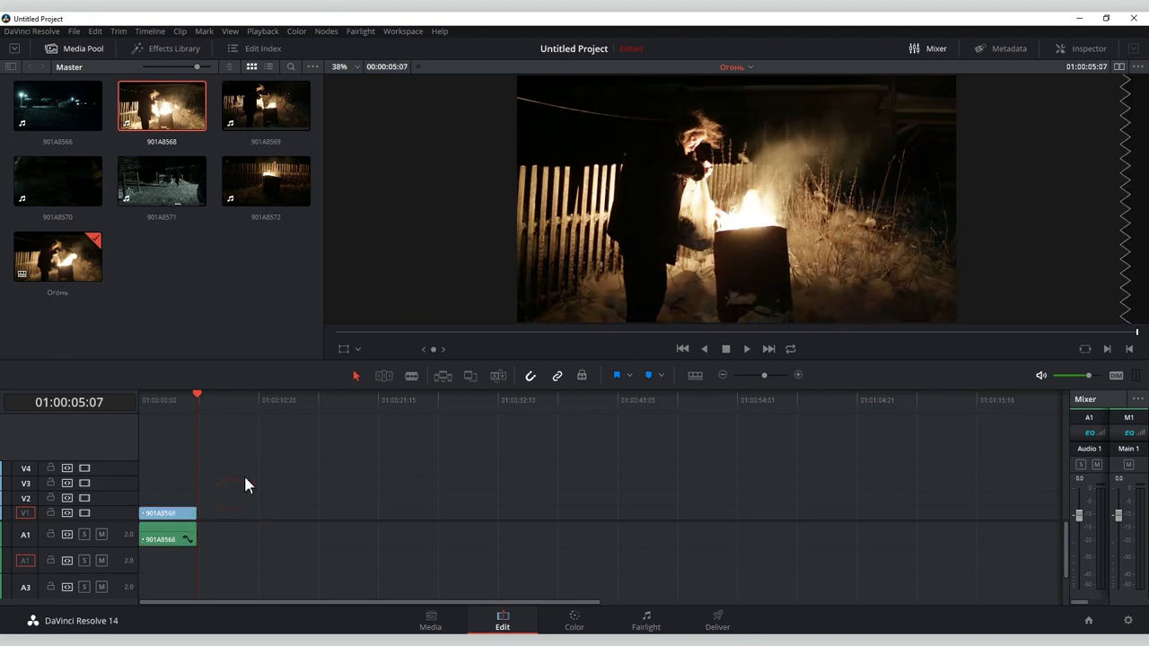
left_click_drag(162, 181, 277, 509)
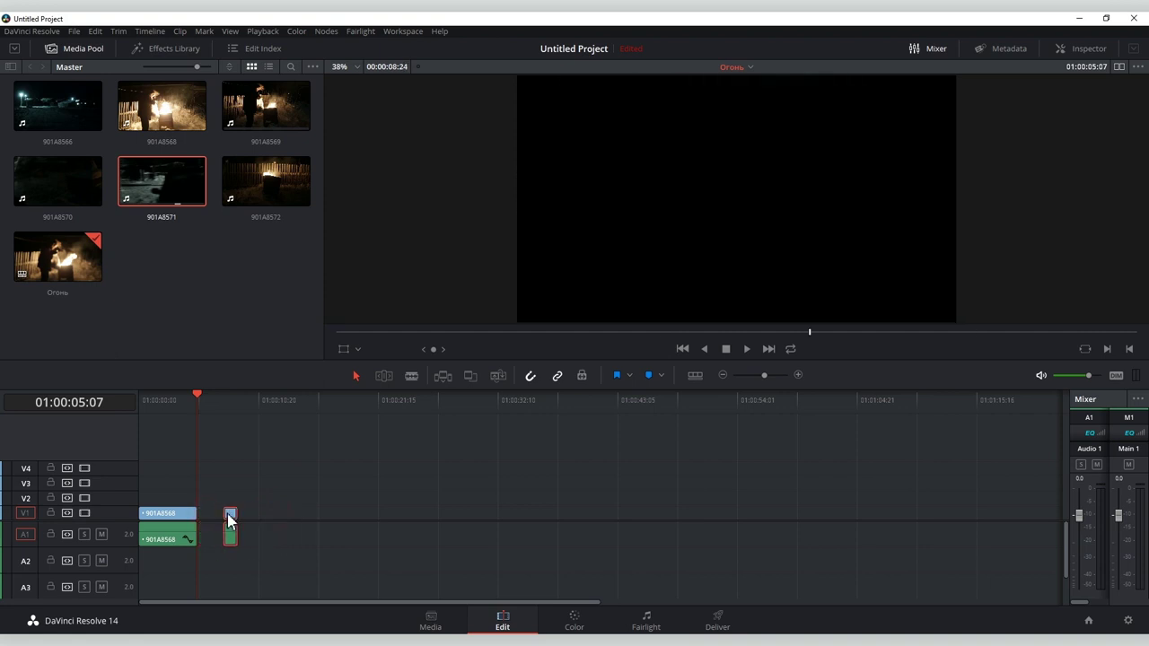
left_click_drag(278, 523, 247, 516)
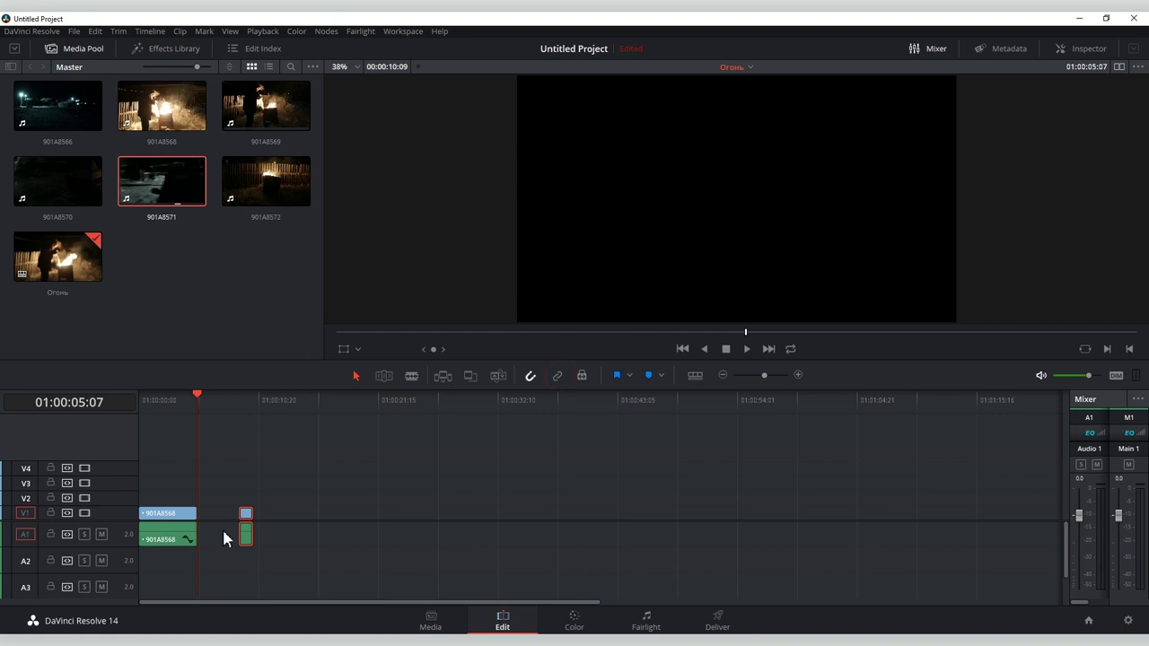
key("ctrl+z")
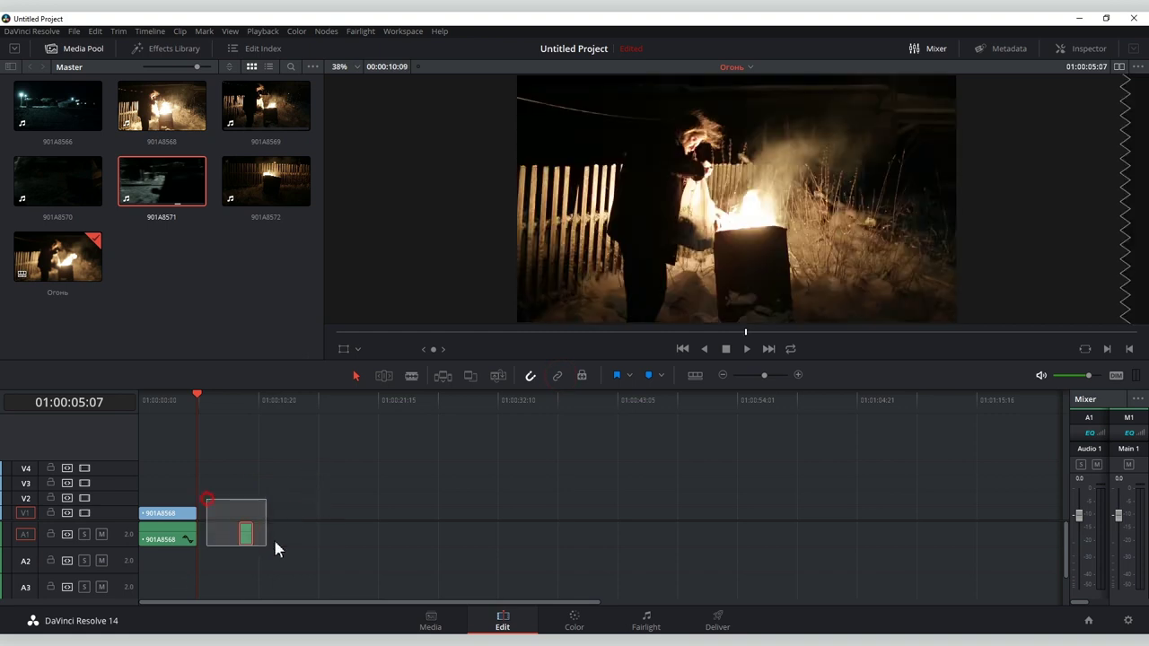
Add 901A8570 on V2/A2 with V1 and A1 locked, nudging it and checking V2 visibility
left_click_drag(57, 181, 170, 510)
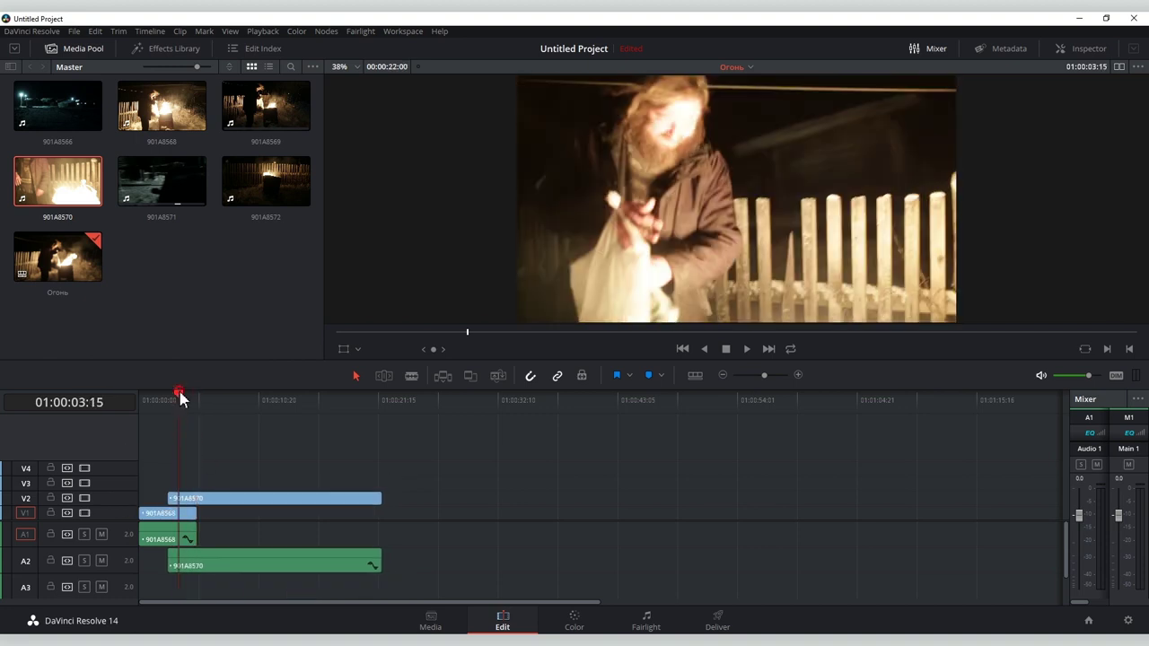
left_click_drag(177, 392, 179, 392)
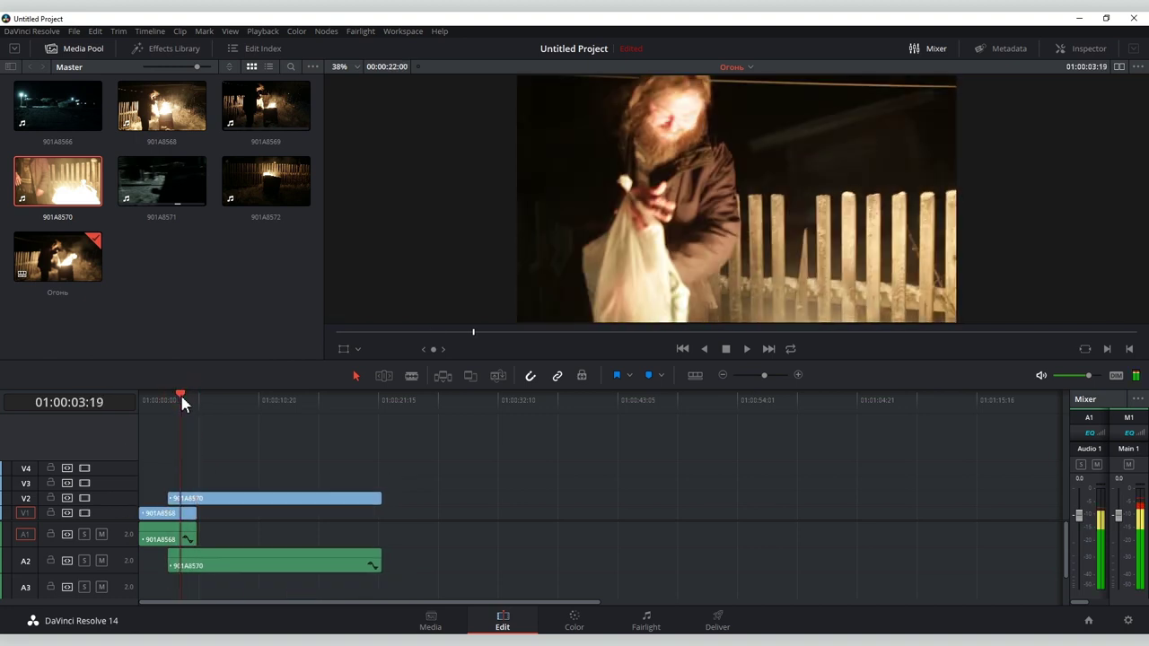
left_click(51, 514)
left_click_drag(201, 531, 151, 539)
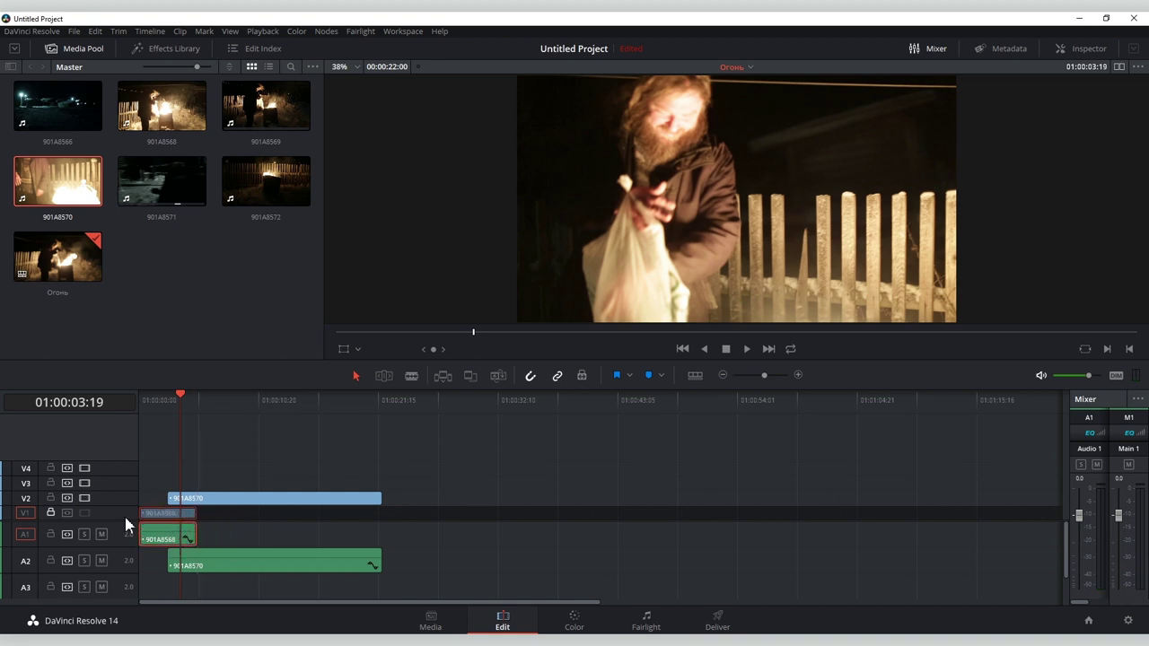
left_click(51, 534)
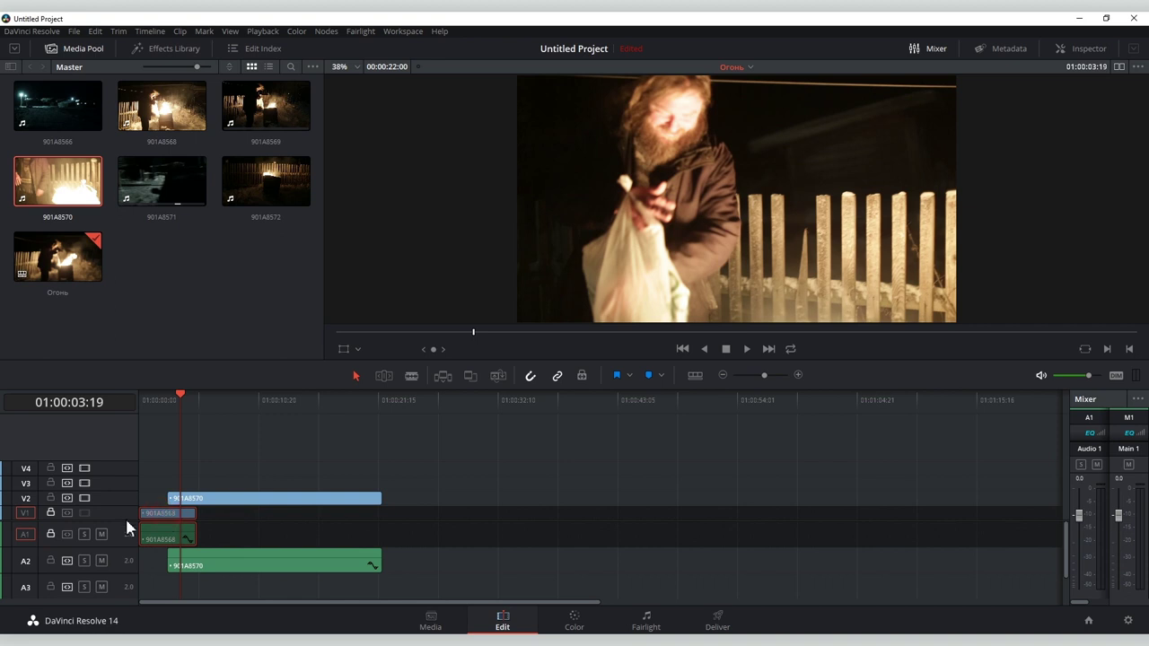
left_click(187, 501)
left_click_drag(187, 501, 211, 502)
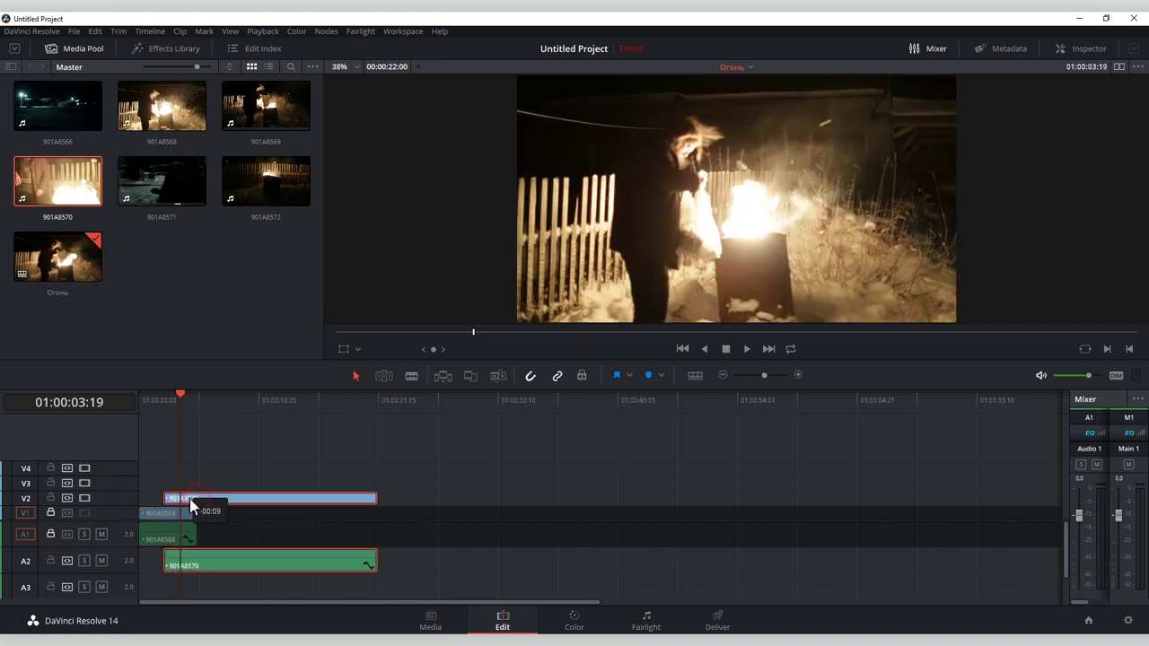
left_click(86, 498)
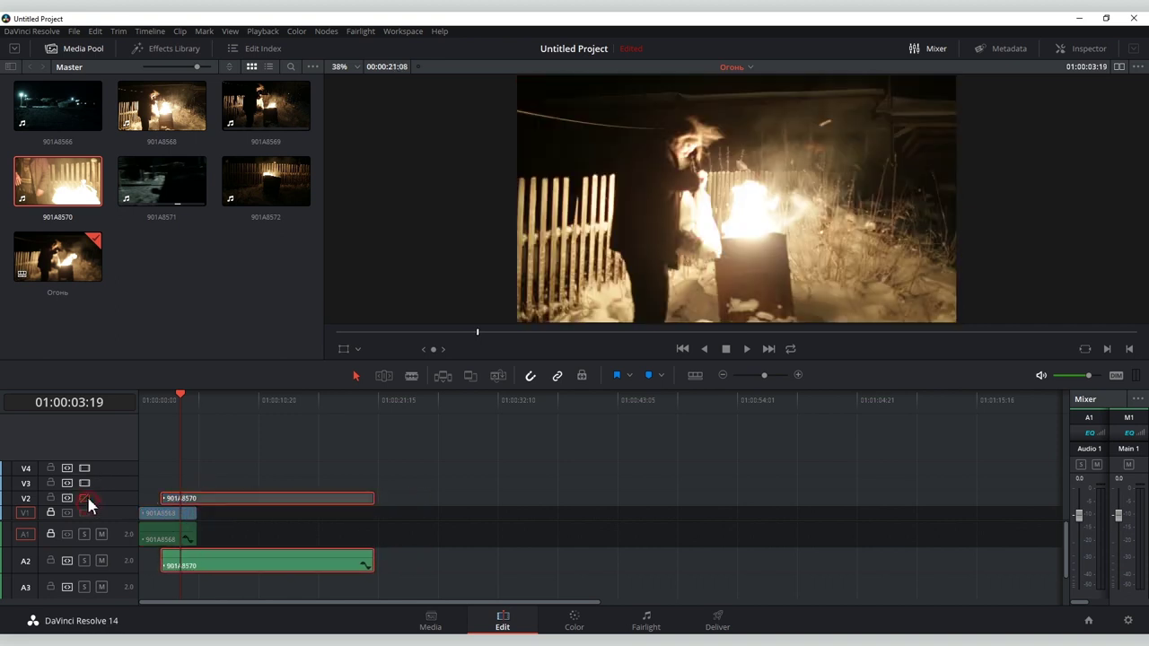
left_click(86, 498)
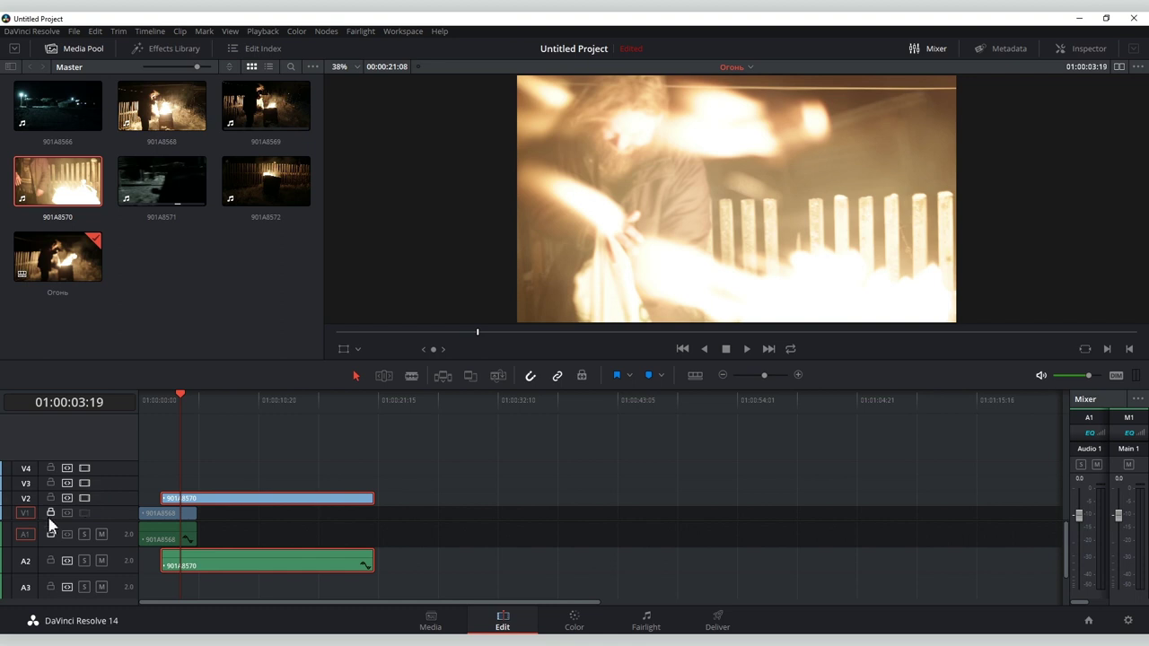
Unlock V1/A1, trim both ends of 901A8570, and move it right after 901A8568 on V1/A1
left_click(50, 512)
left_click(50, 534)
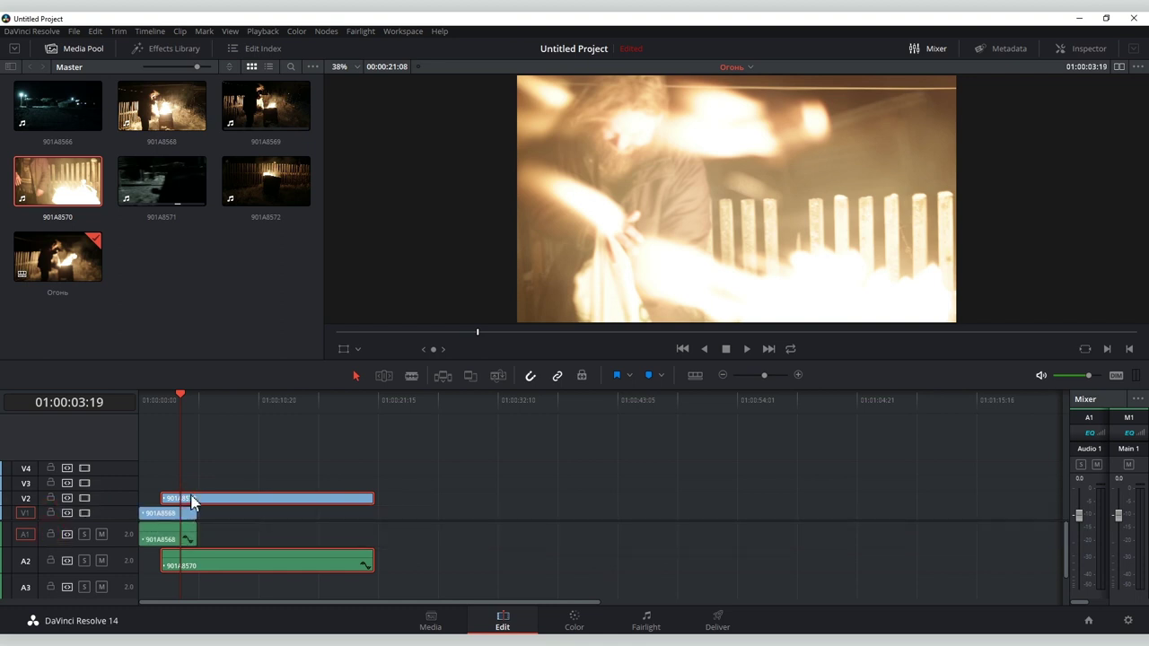
mouse_move(163, 499)
left_mouse_down()
mouse_move(250, 498)
mouse_move(241, 498)
left_mouse_up()
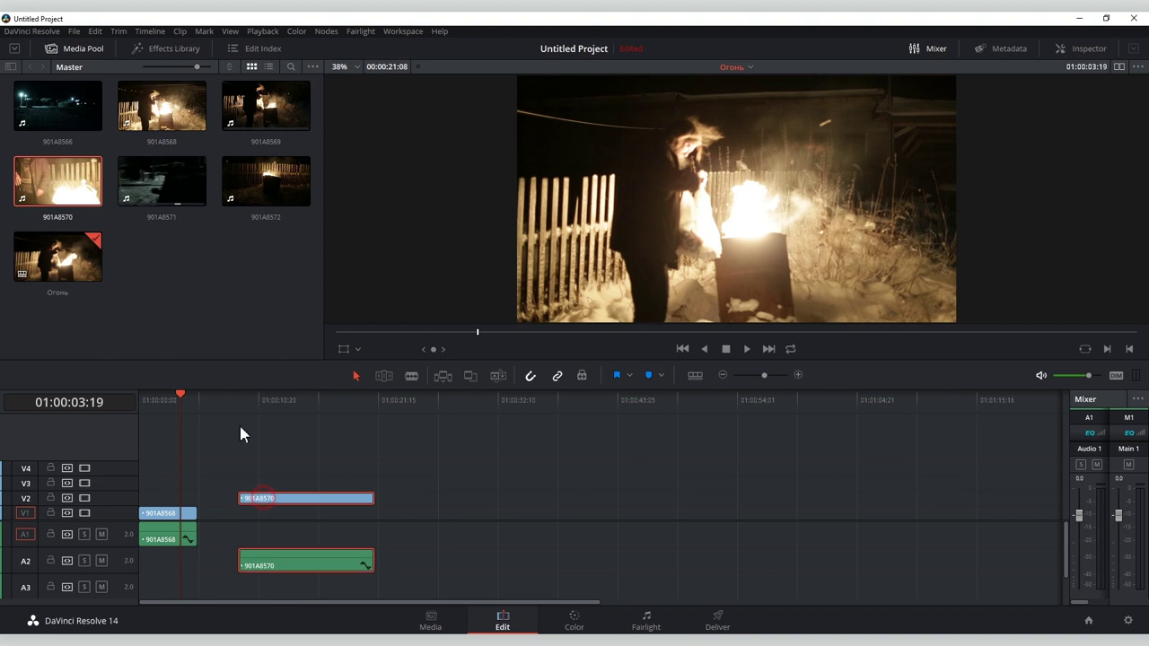
left_click(237, 404)
left_click_drag(242, 400, 278, 403)
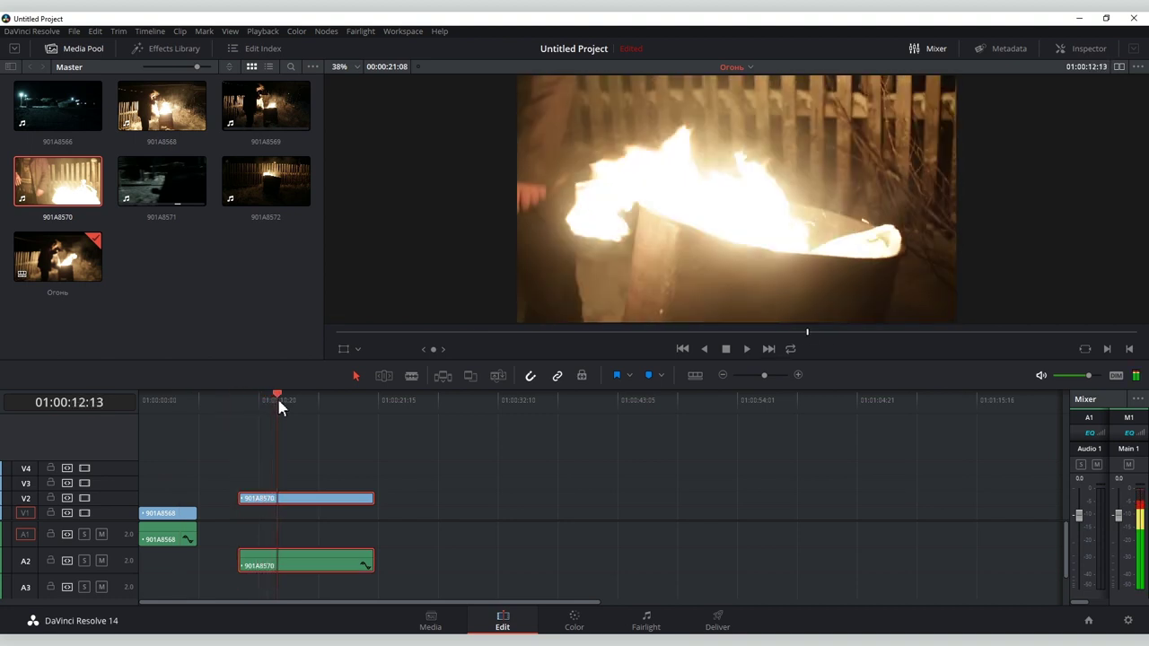
mouse_move(368, 496)
left_mouse_down()
mouse_move(278, 497)
mouse_move(225, 528)
left_mouse_up()
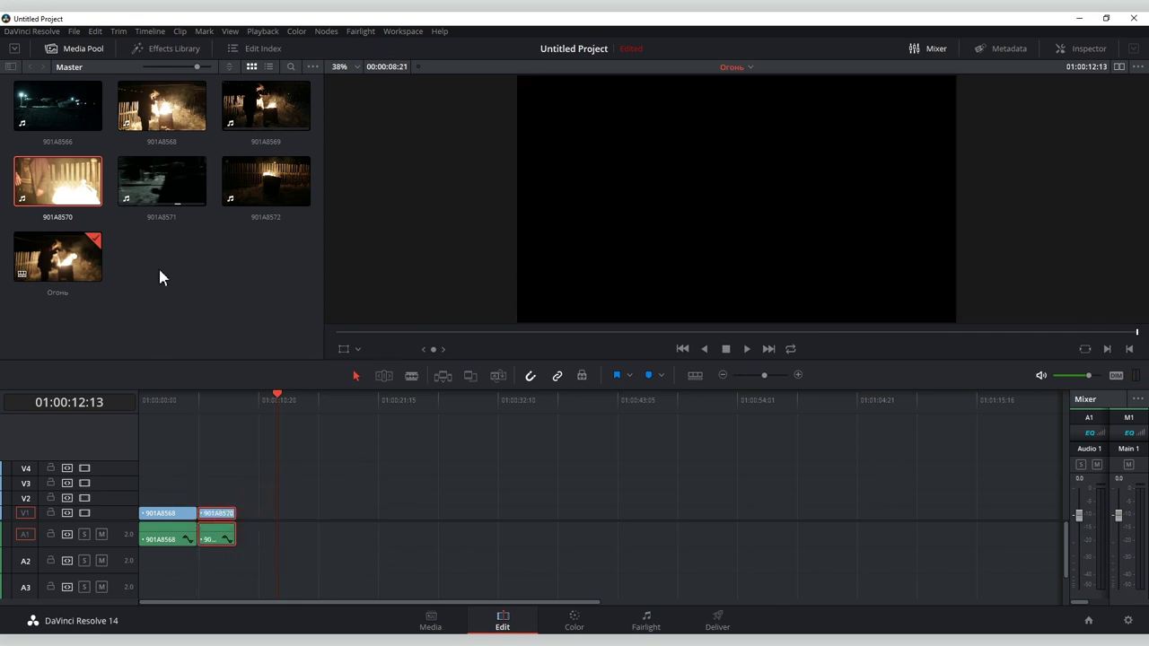
Switch to side-by-side source and timeline viewers and try adding a marked range of 901A8566
left_click(250, 179)
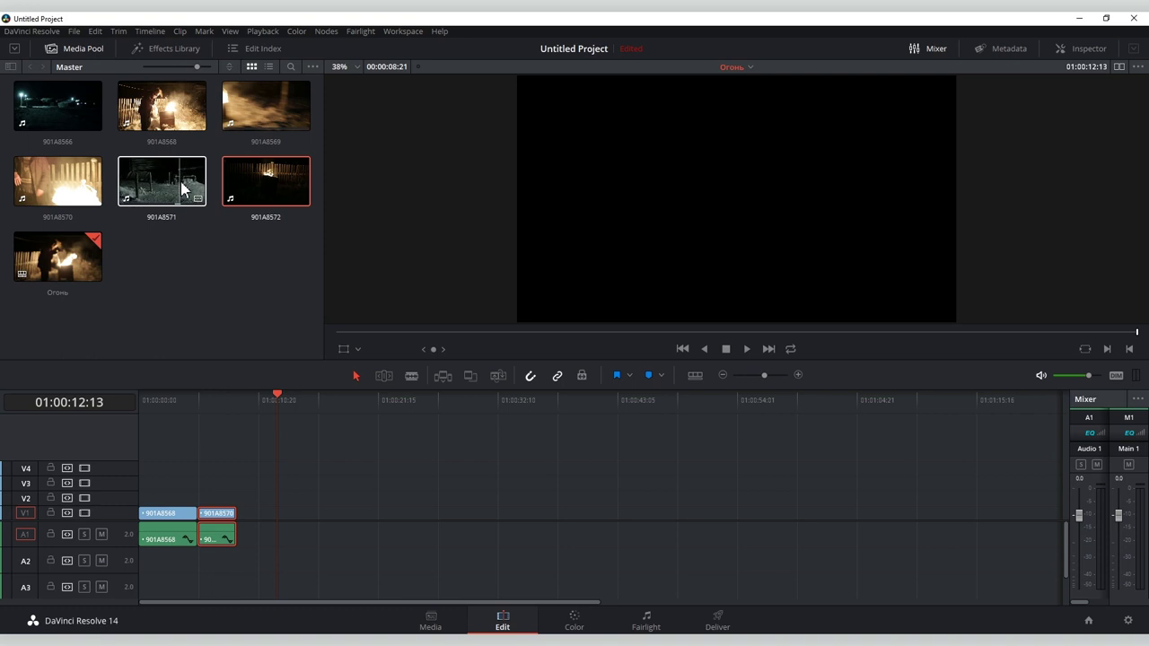
left_click(49, 103)
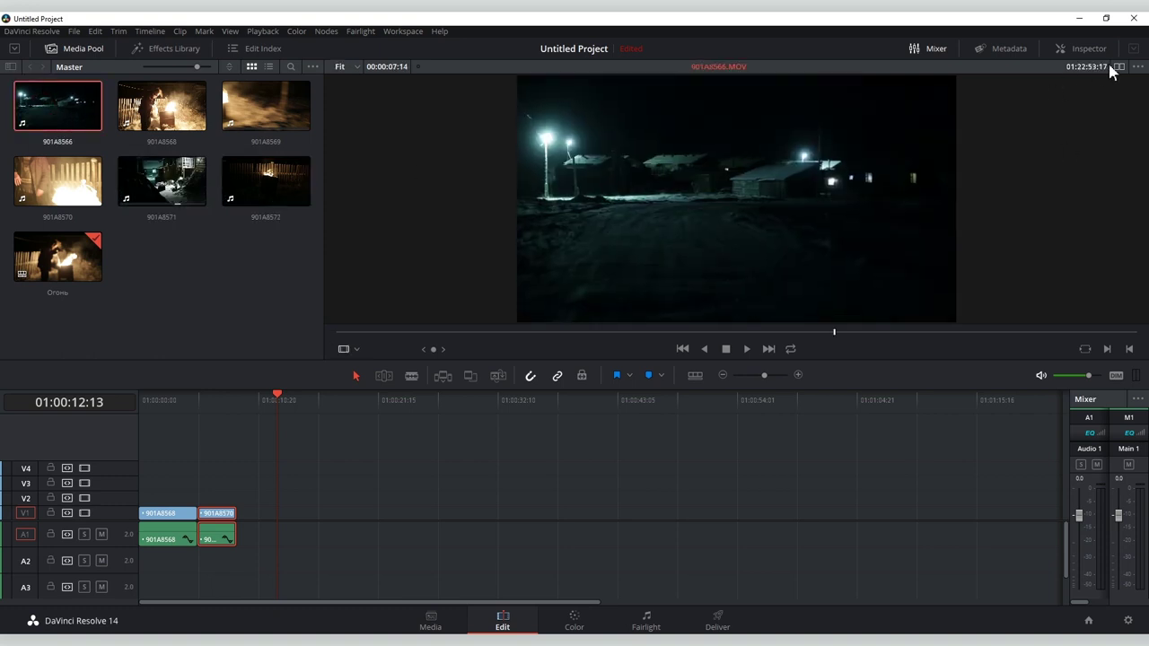
left_click(1119, 67)
left_click(524, 332)
key("i")
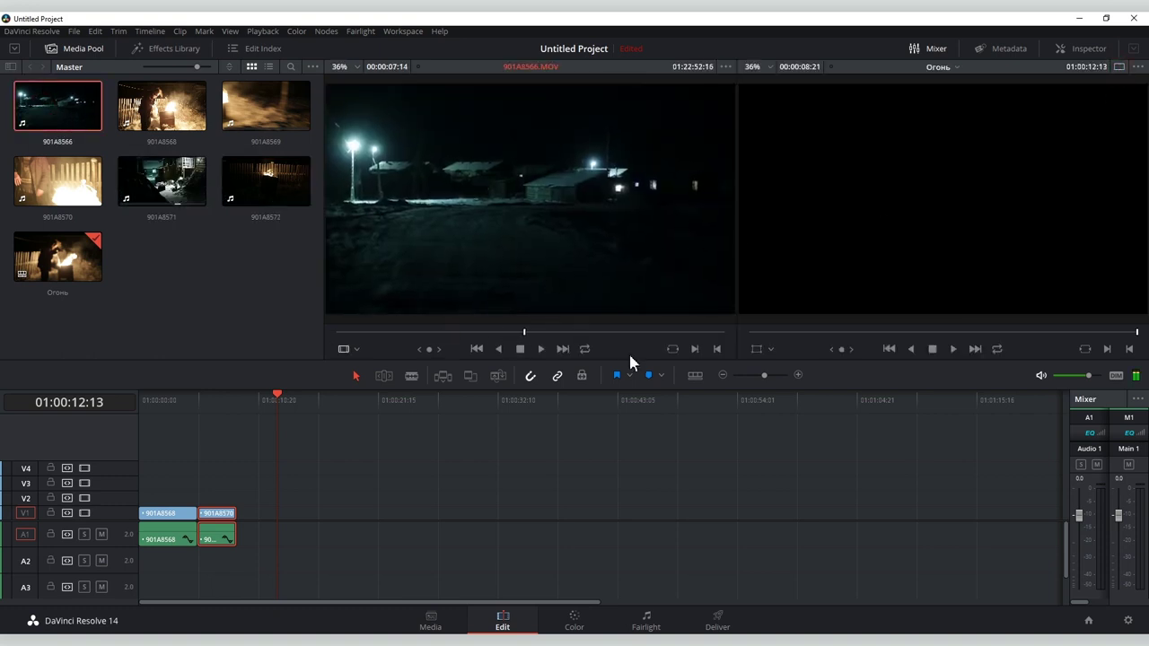
left_click(579, 332)
key("o")
mouse_move(499, 180)
left_mouse_down()
mouse_move(516, 231)
mouse_move(242, 525)
left_mouse_up()
Mark a 2-second range of 901A8572, add it after 901A8570, and play the timeline
left_click(265, 182)
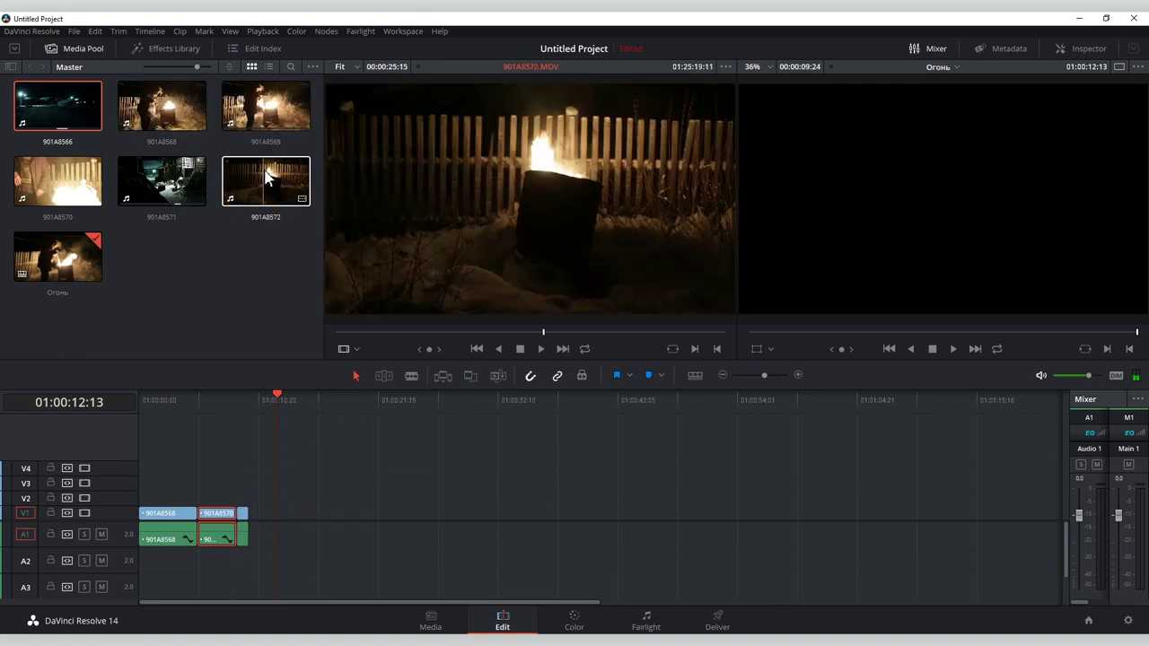
left_click_drag(513, 332, 546, 332)
key("i")
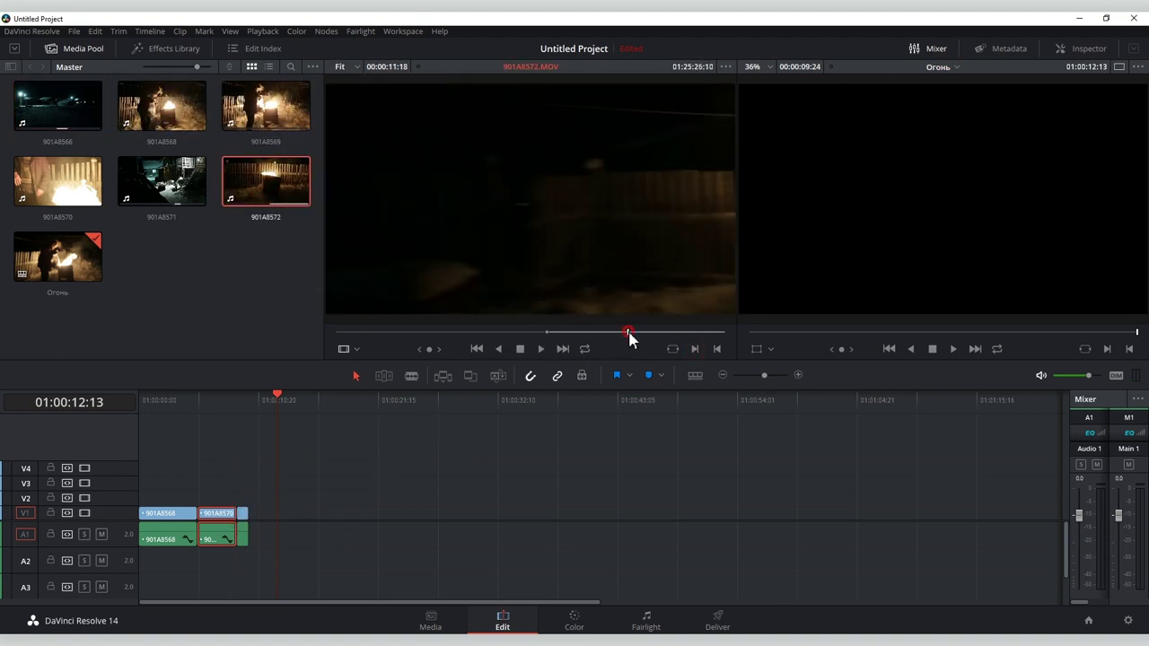
left_click(717, 349)
left_click_drag(529, 197, 254, 531)
left_click(200, 411)
key("space")
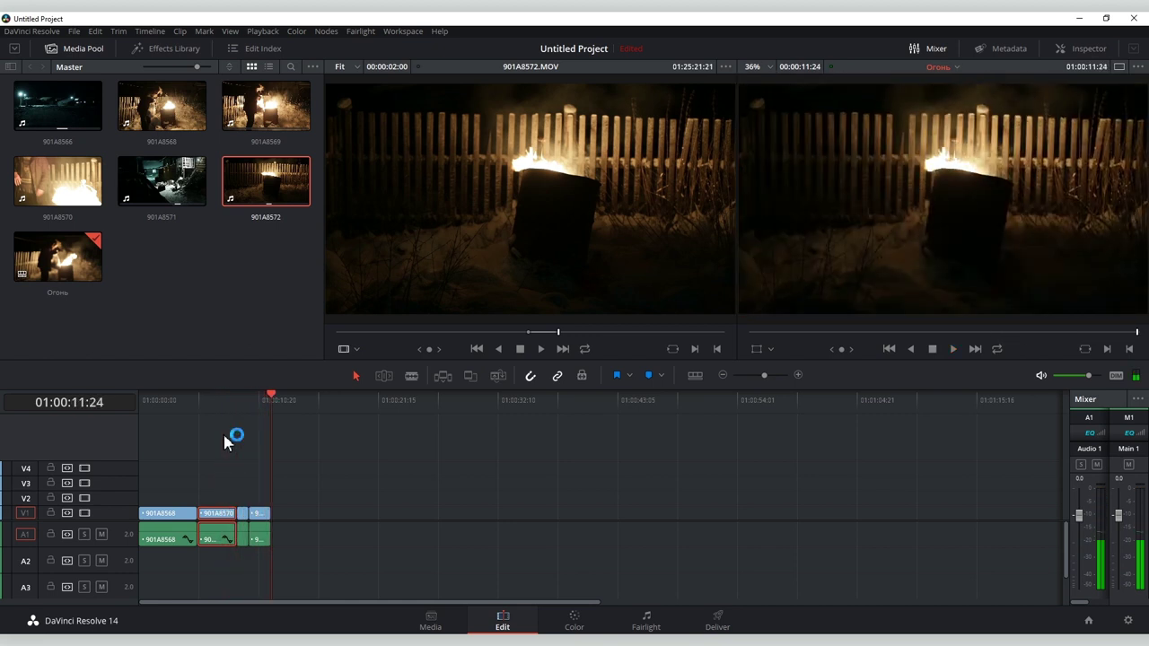
Shorten 901A8568 at the playhead around 01:00:05:23, keeping it at the timeline start
key("Delete")
left_click(165, 400)
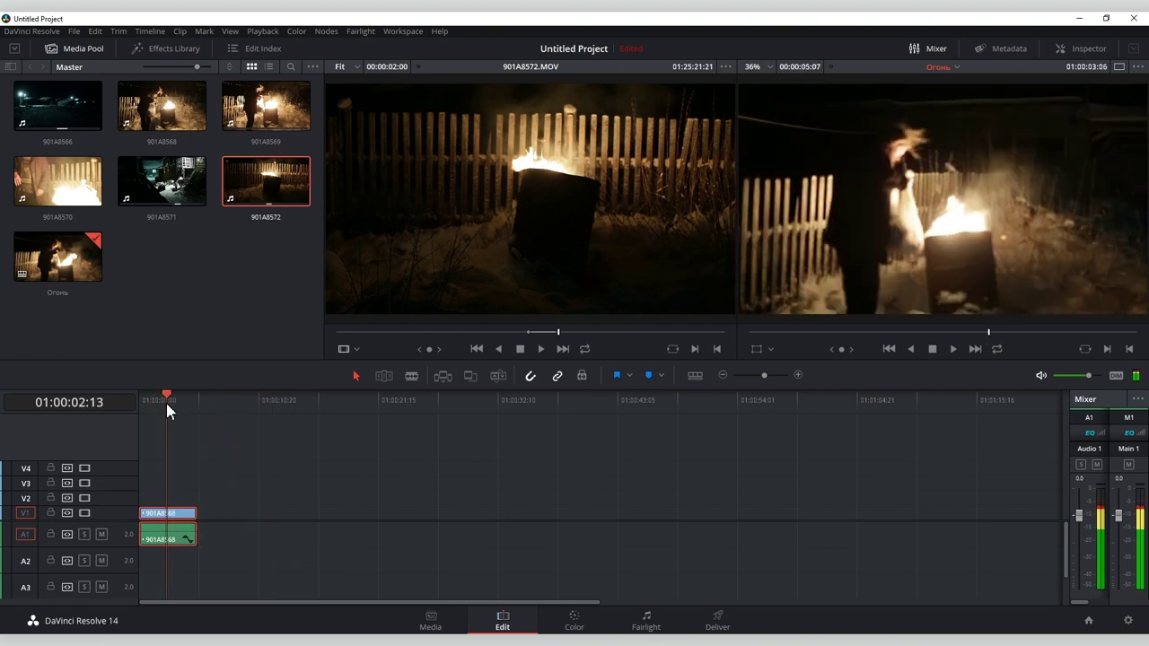
left_click(185, 401)
left_click_drag(185, 401, 207, 402)
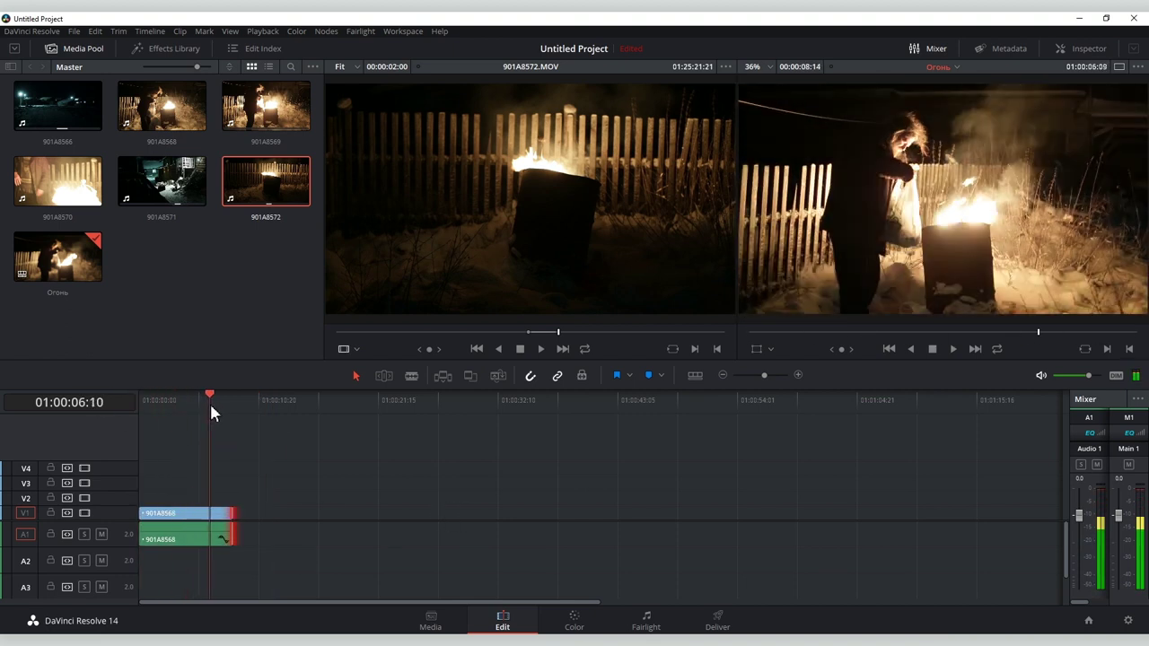
left_click_drag(141, 513, 213, 512)
left_click_drag(152, 402, 156, 402)
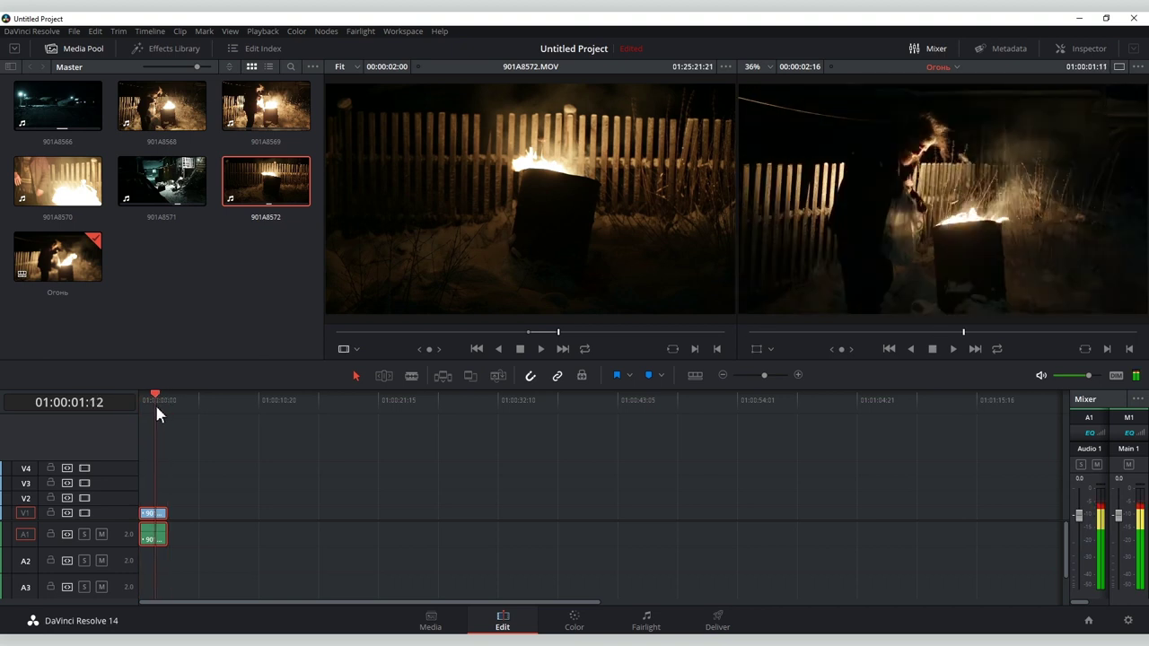
Add 901A8570, cut it at 01:00:10:21, and place it on V1/A1 with a short piece above on V2/A2
left_click_drag(58, 181, 215, 499)
mouse_move(245, 400)
left_mouse_down()
mouse_move(259, 404)
mouse_move(232, 405)
left_mouse_up()
key("ctrl+b")
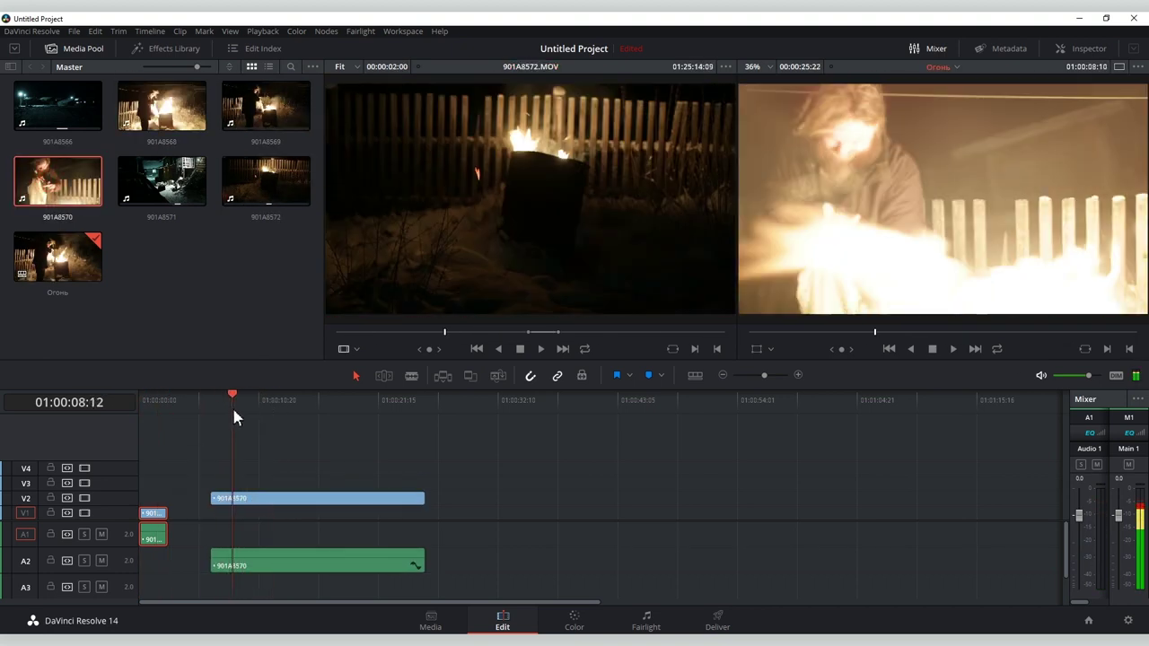
left_click(223, 499)
key("Delete")
mouse_move(257, 500)
left_mouse_down()
mouse_move(272, 513)
mouse_move(272, 498)
left_mouse_up()
left_click_drag(235, 395, 332, 395)
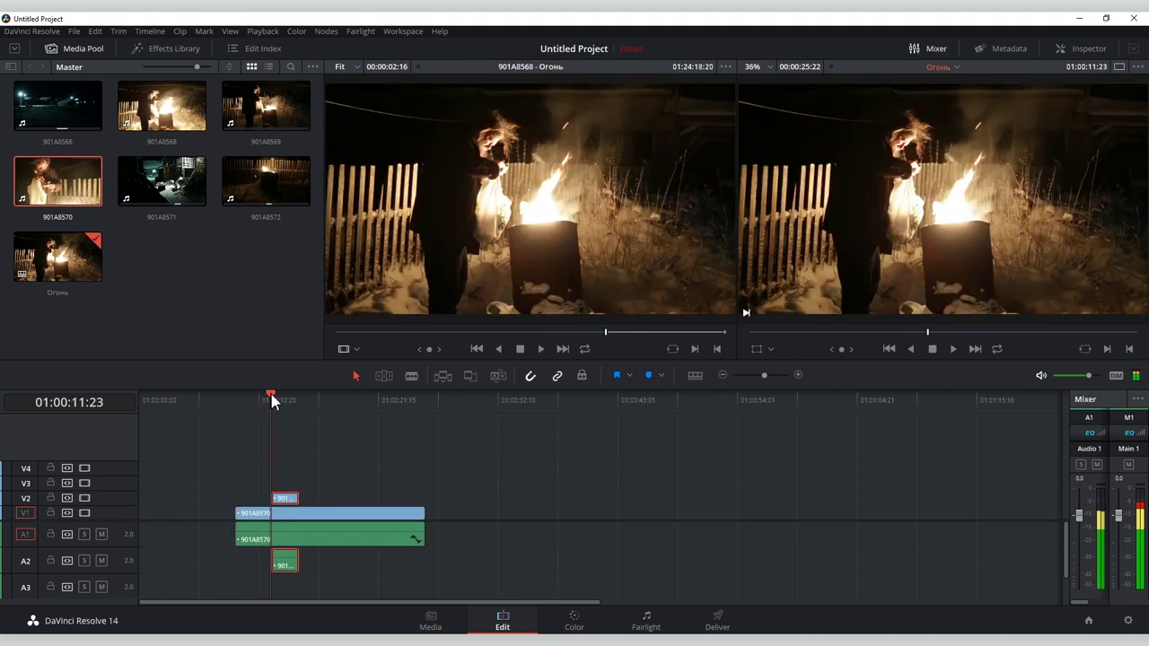
Add a short 901A8566 cutaway on V2/A2 and trim 901A8570's end to the playhead
left_click_drag(32, 147, 338, 499)
left_click_drag(346, 396, 346, 395)
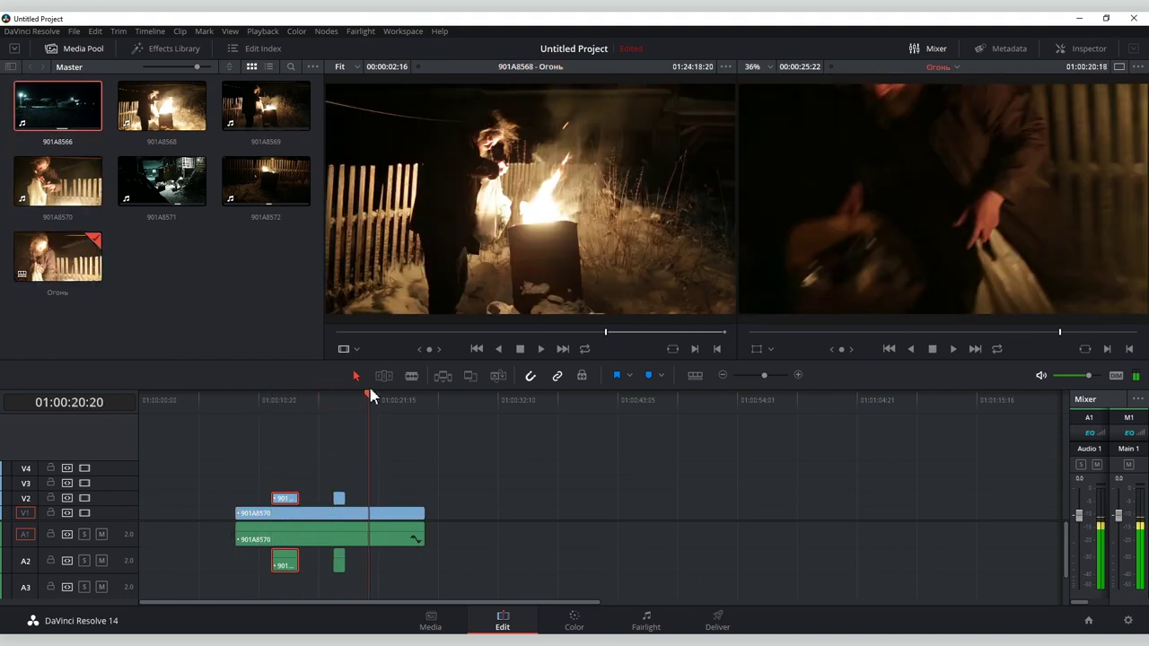
left_click_drag(424, 510, 346, 511)
left_click(343, 396)
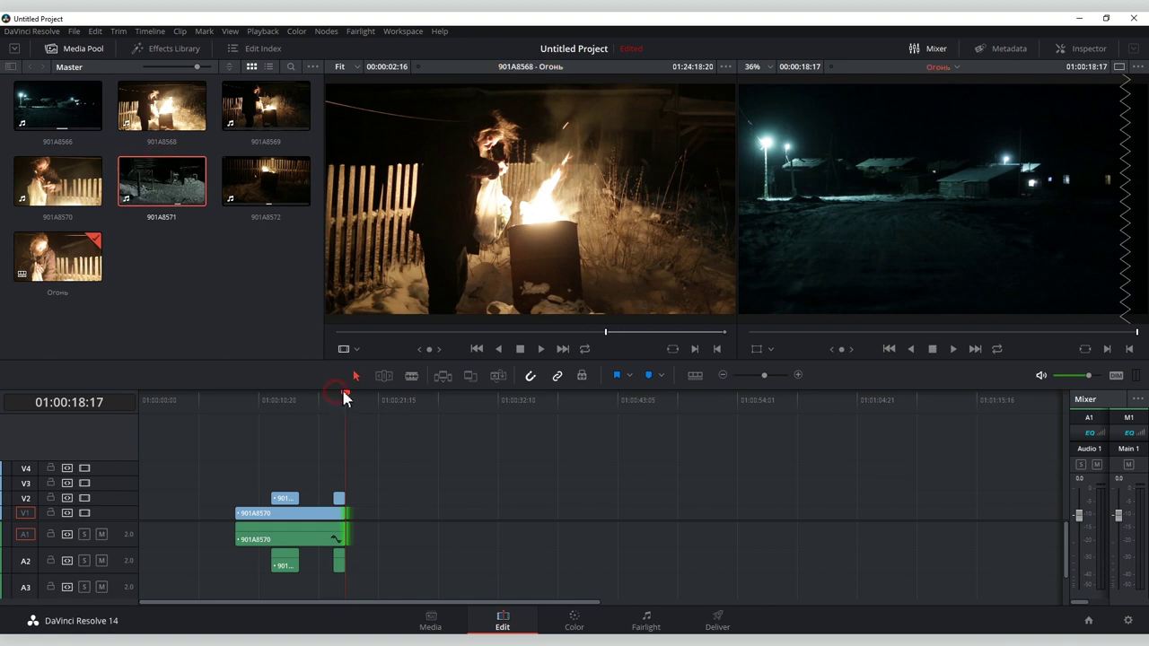
Preview 901A8569, then append 901A8571 to the end of V1/A1 at 01:00:17:14
left_click(247, 90)
left_click_drag(603, 332, 460, 332)
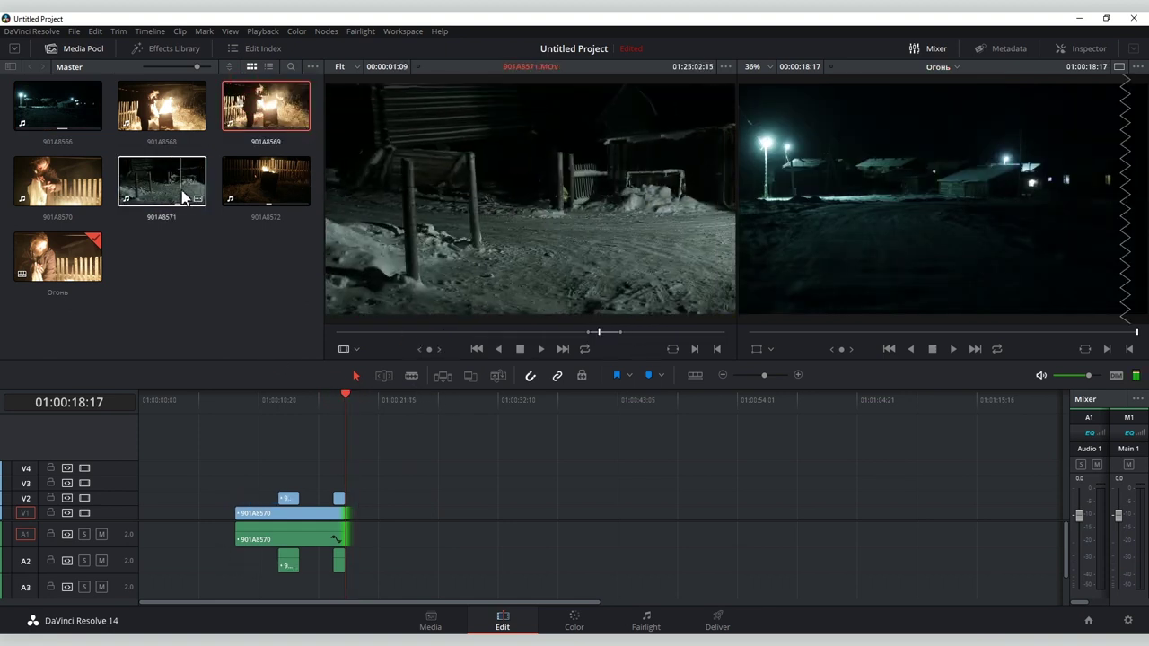
left_click(333, 397)
left_click_drag(161, 179, 354, 516)
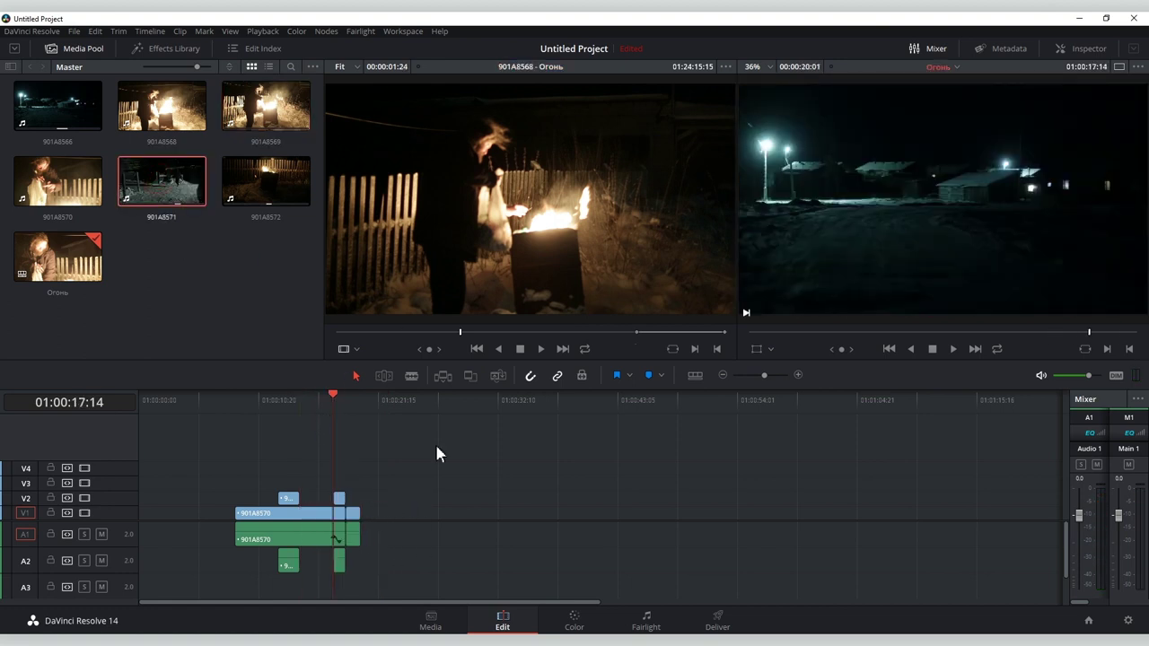
left_click(346, 400)
Play from about 01:00:10, then trim and split 901A8570 on V1/A1 and ripple-delete its middle section
left_click_drag(345, 400, 256, 400)
key("space")
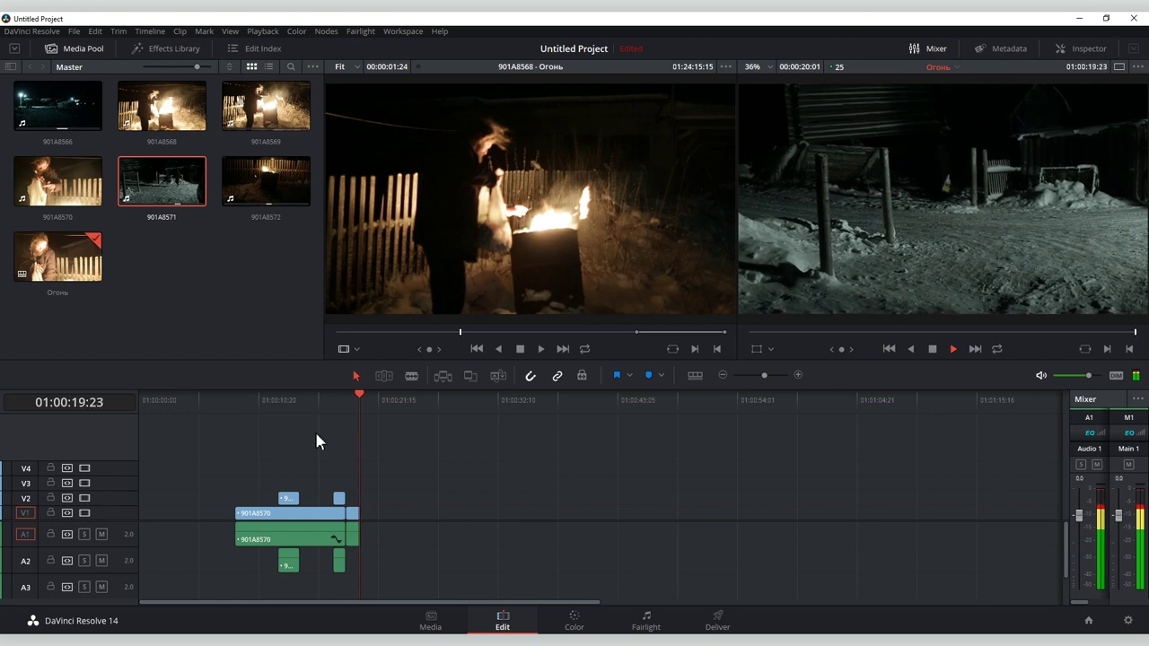
left_click(325, 516)
left_click_drag(334, 516, 309, 519)
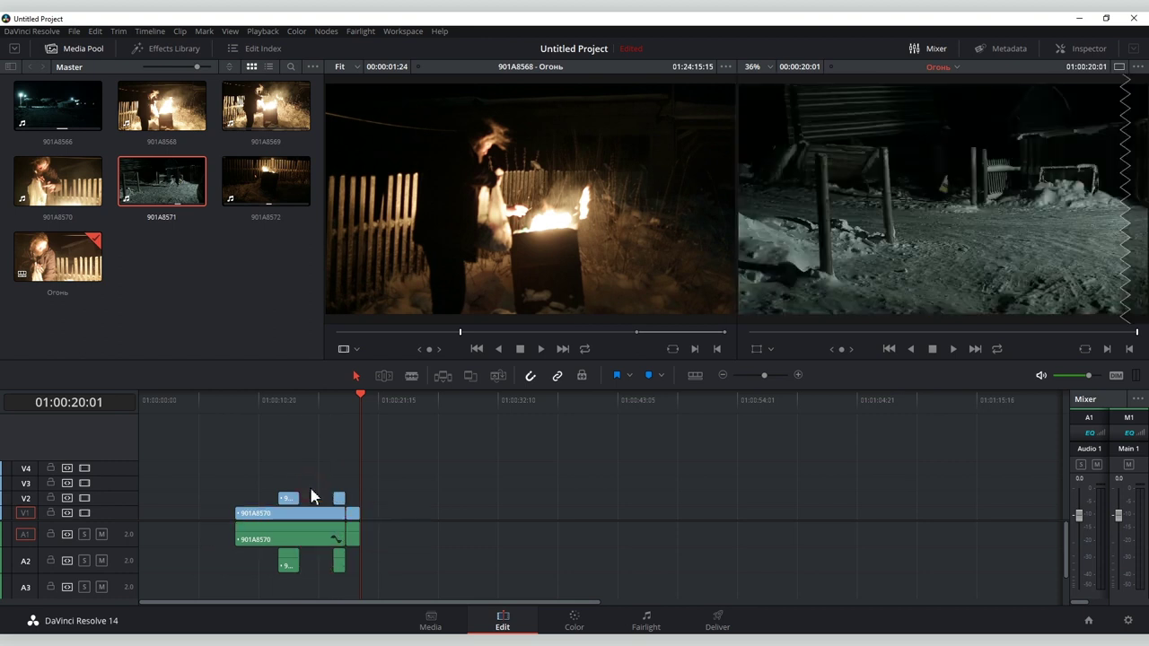
left_click_drag(359, 516, 261, 524)
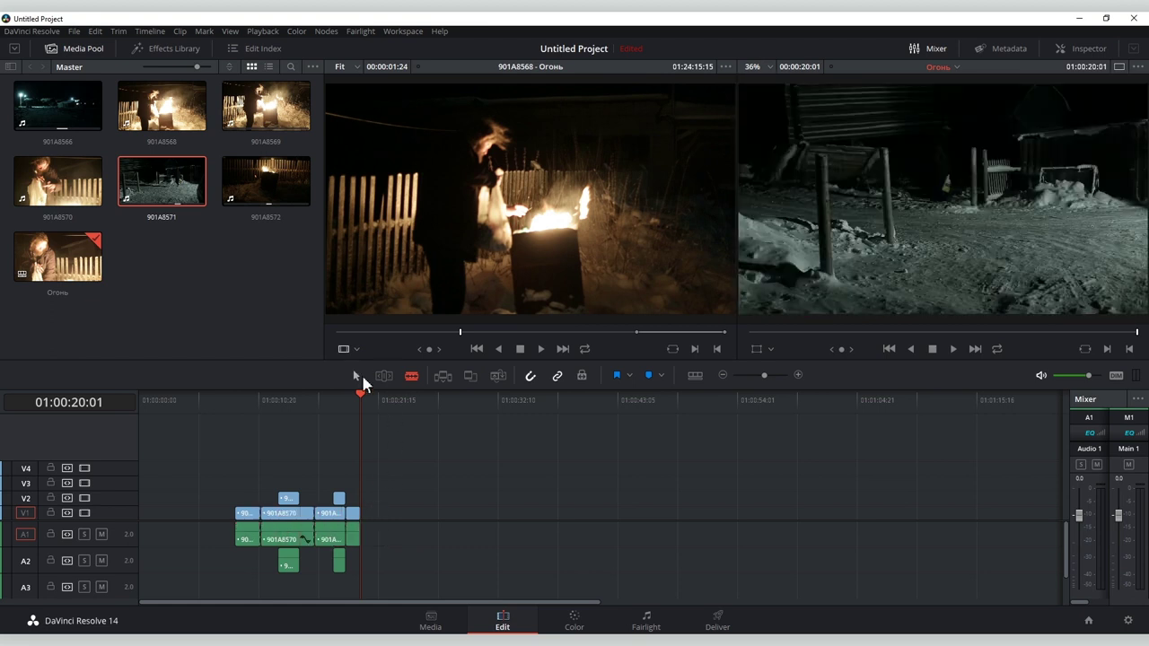
mouse_move(329, 517)
left_mouse_down()
mouse_move(351, 543)
mouse_move(328, 525)
mouse_move(352, 519)
left_mouse_up()
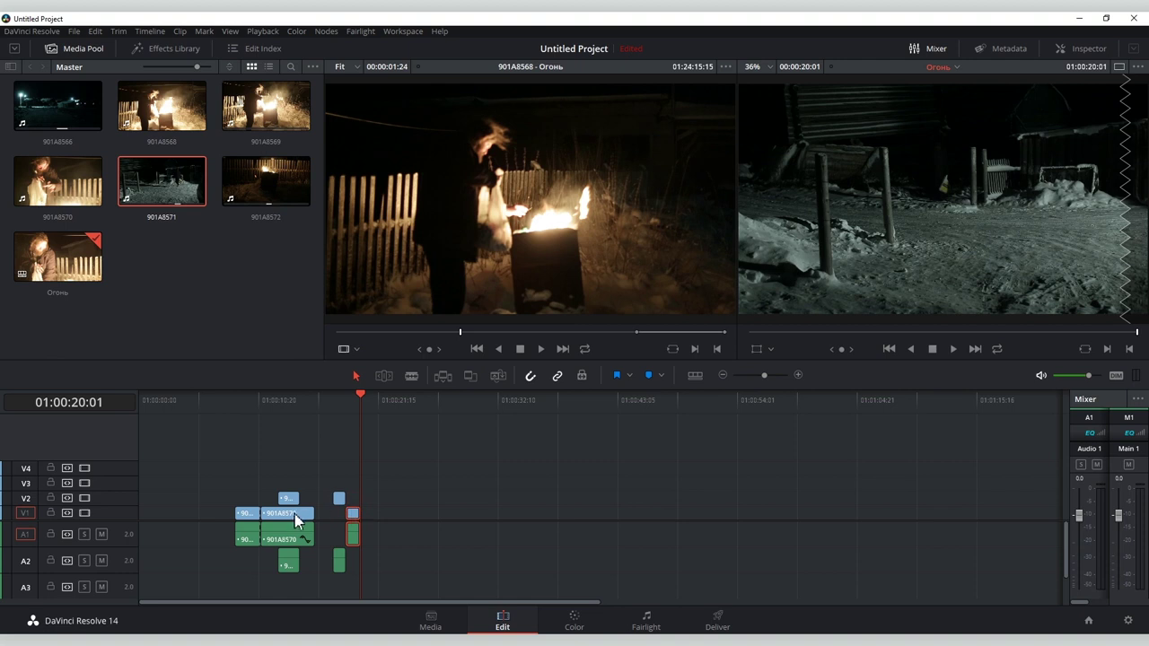
left_click(297, 520)
key("Delete")
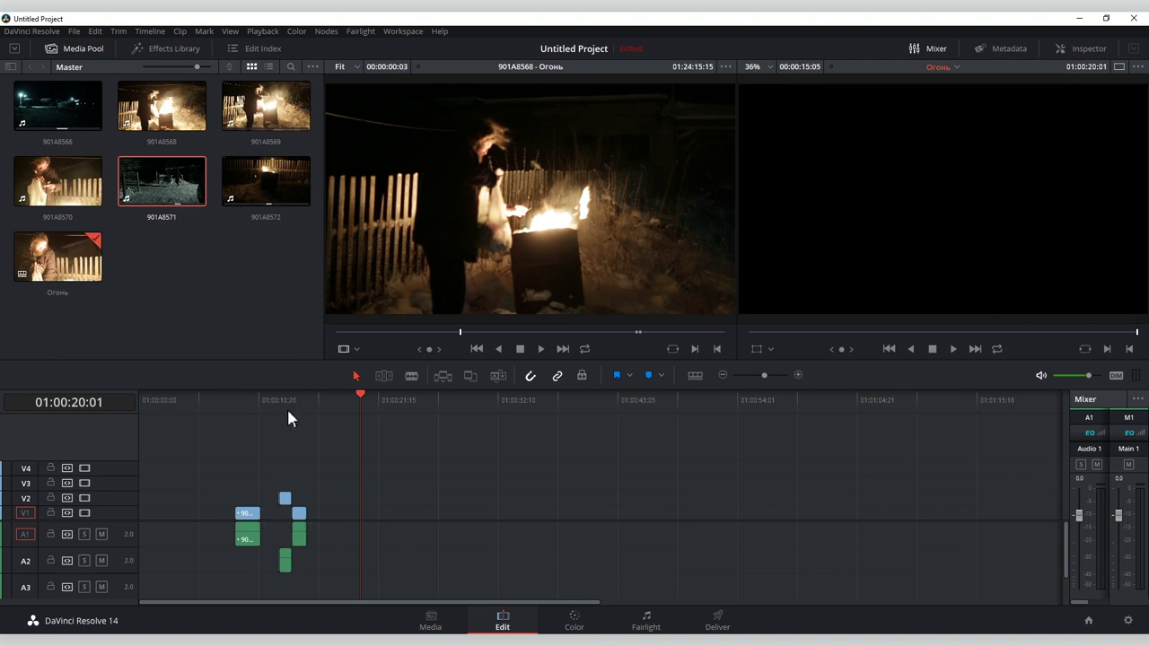
Undo the section deletion and earlier edits to restore 901A8570
left_click(278, 399)
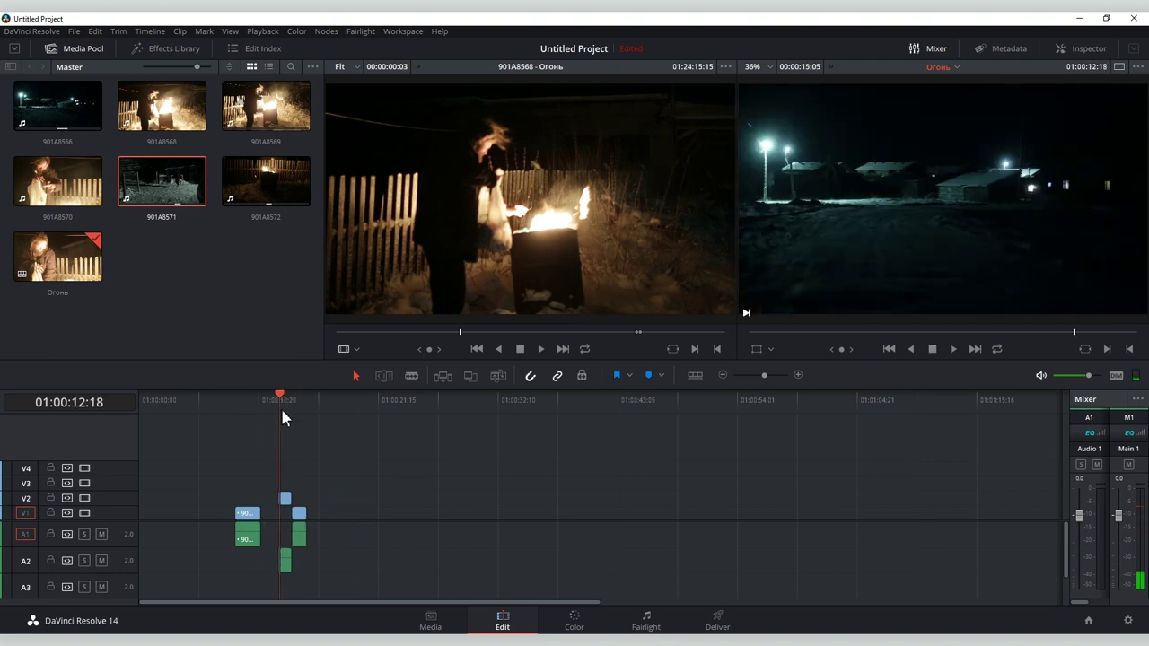
key("ctrl+z")
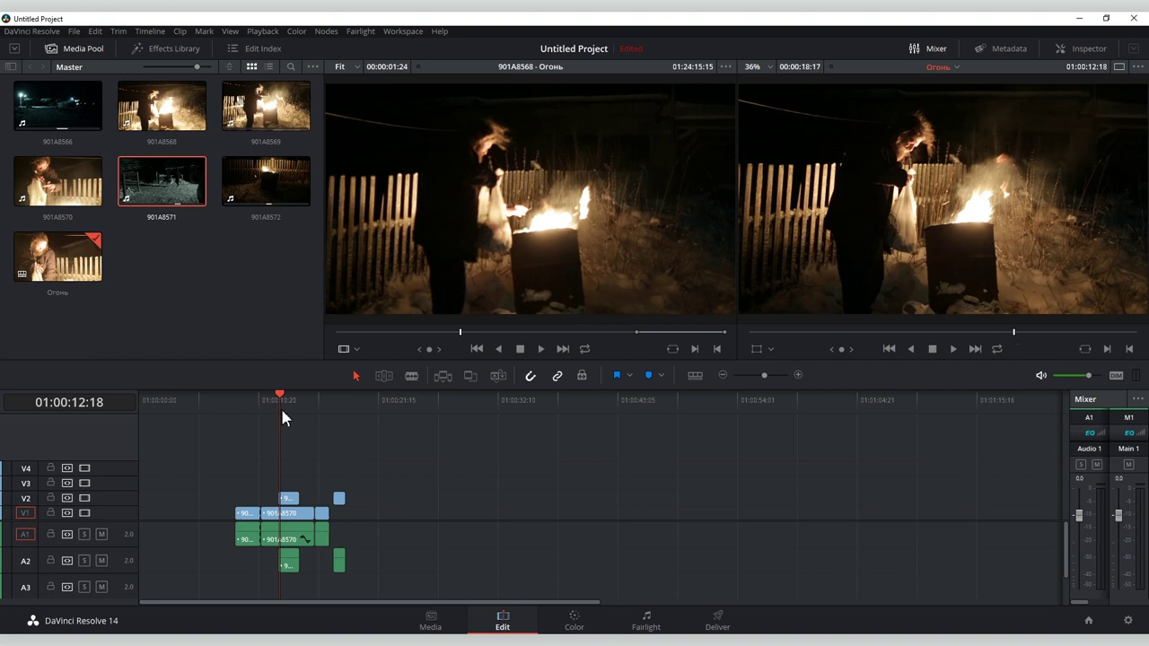
key("ctrl+z")
key("ctrl+z")
key("ctrl+z")
key("ctrl+z")
Blade 901A8570 at 01:00:16:05, delete the following piece, and slide the short clips left to the cut
left_click_drag(306, 395, 318, 399)
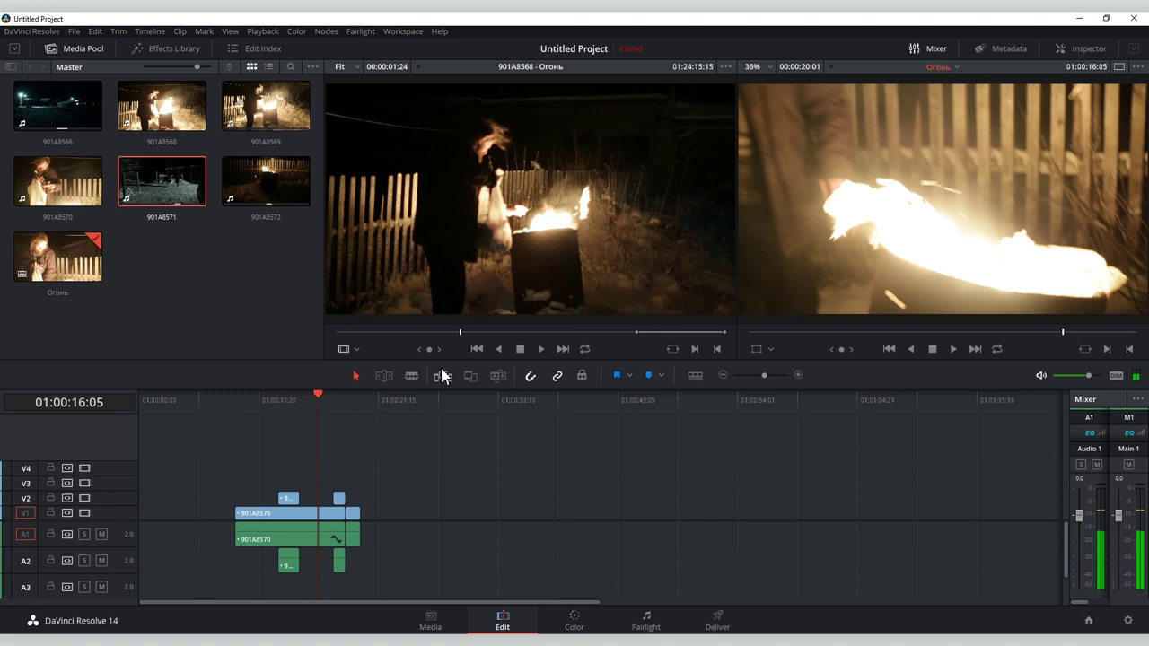
left_click(321, 536)
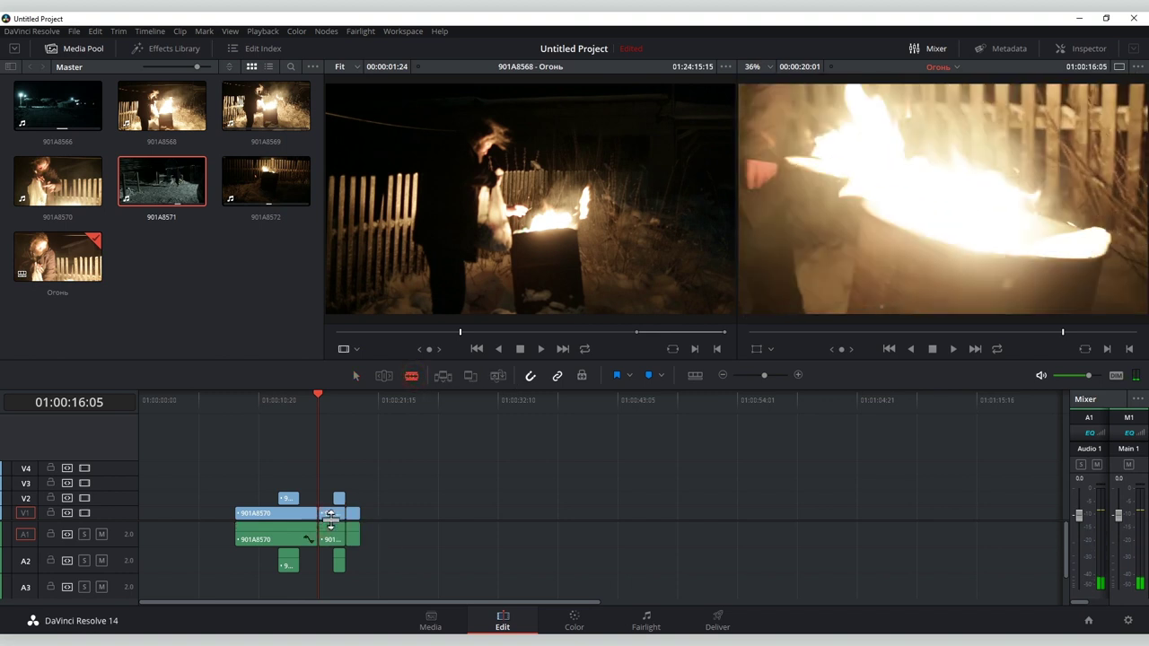
left_click(355, 375)
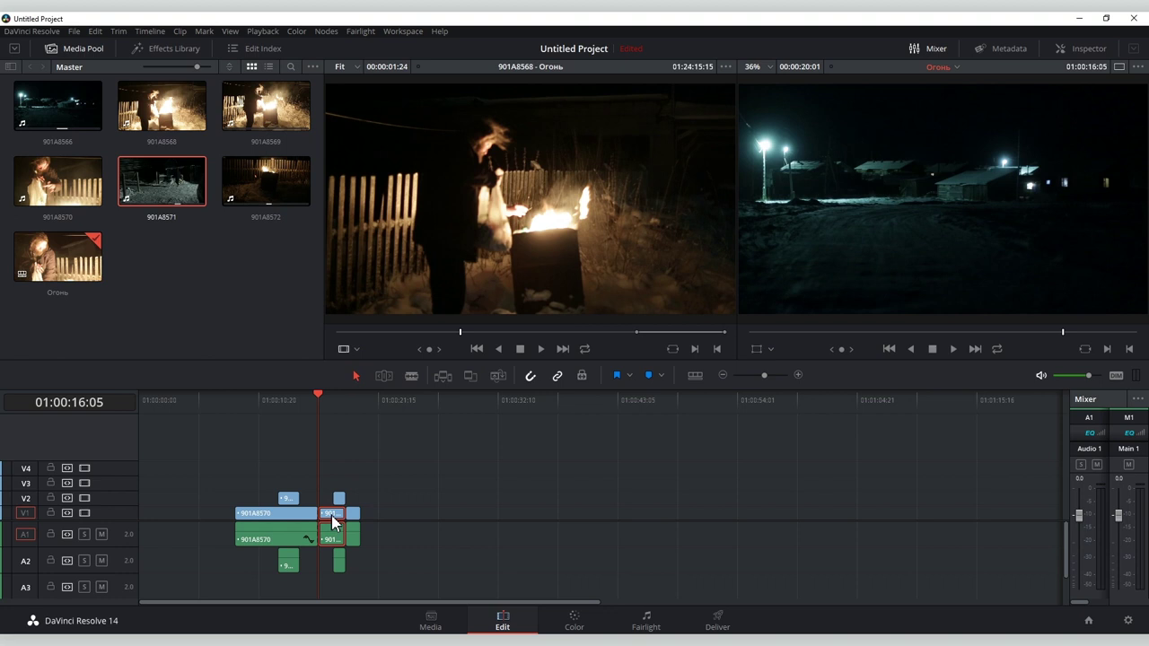
key("Delete")
left_click_drag(327, 459, 377, 589)
left_click(402, 510)
left_click_drag(328, 469, 360, 548)
left_click_drag(338, 498, 328, 503)
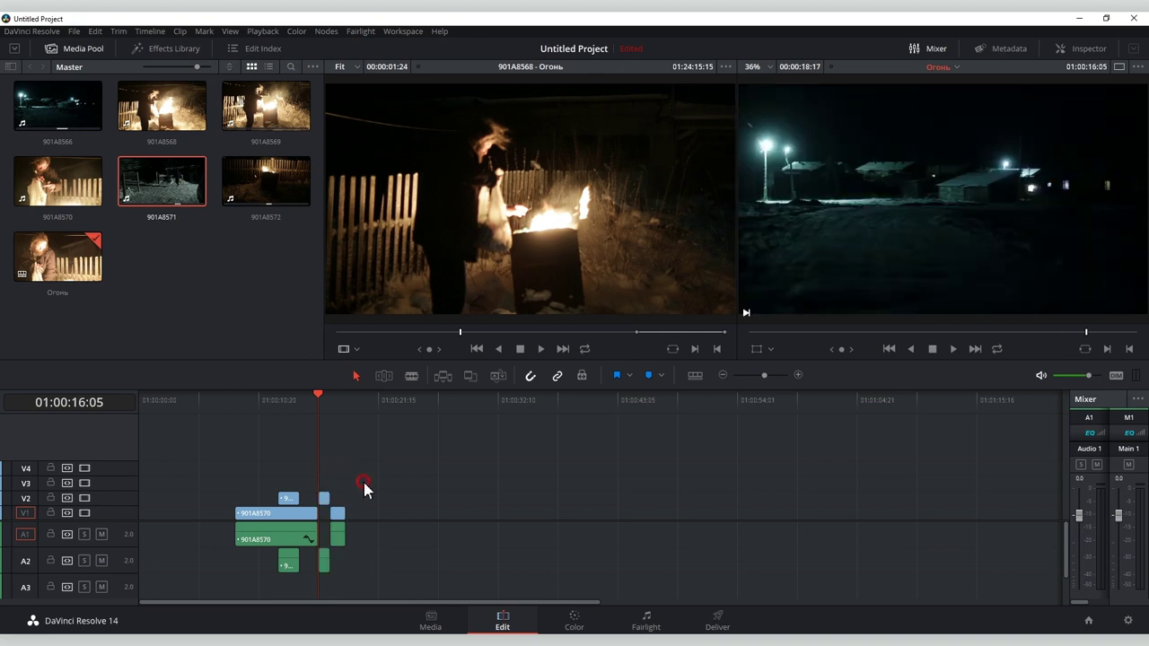
Switch the Огонь timeline to the filmstrip thumbnail layout with taller, named video tracks
left_click(695, 377)
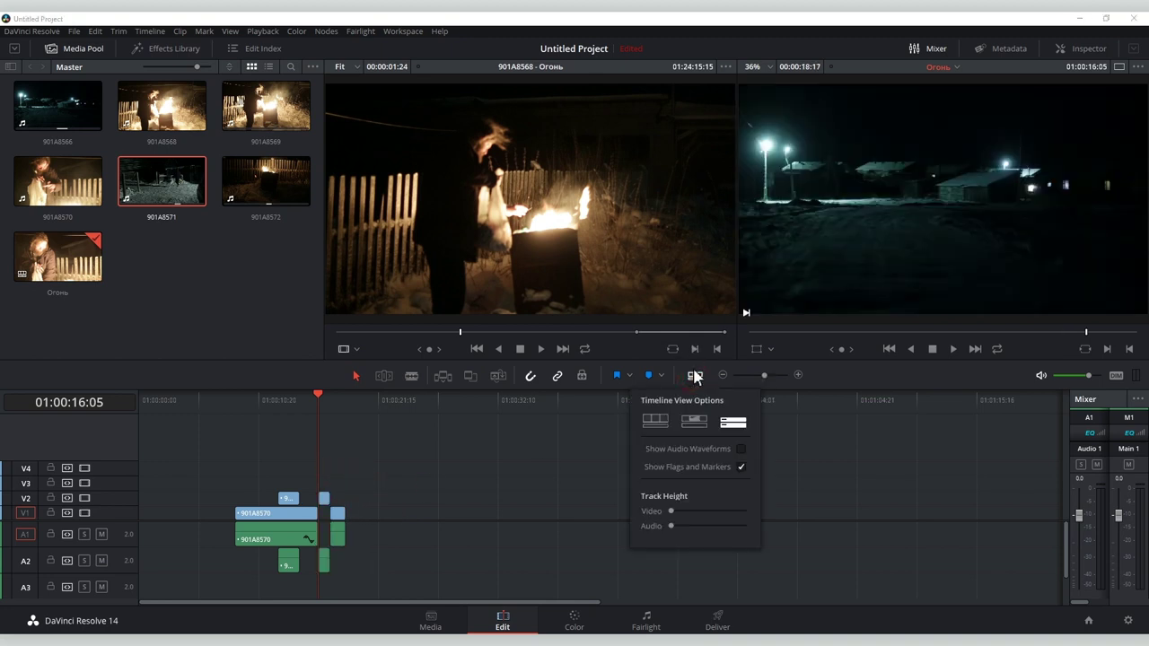
left_click(656, 422)
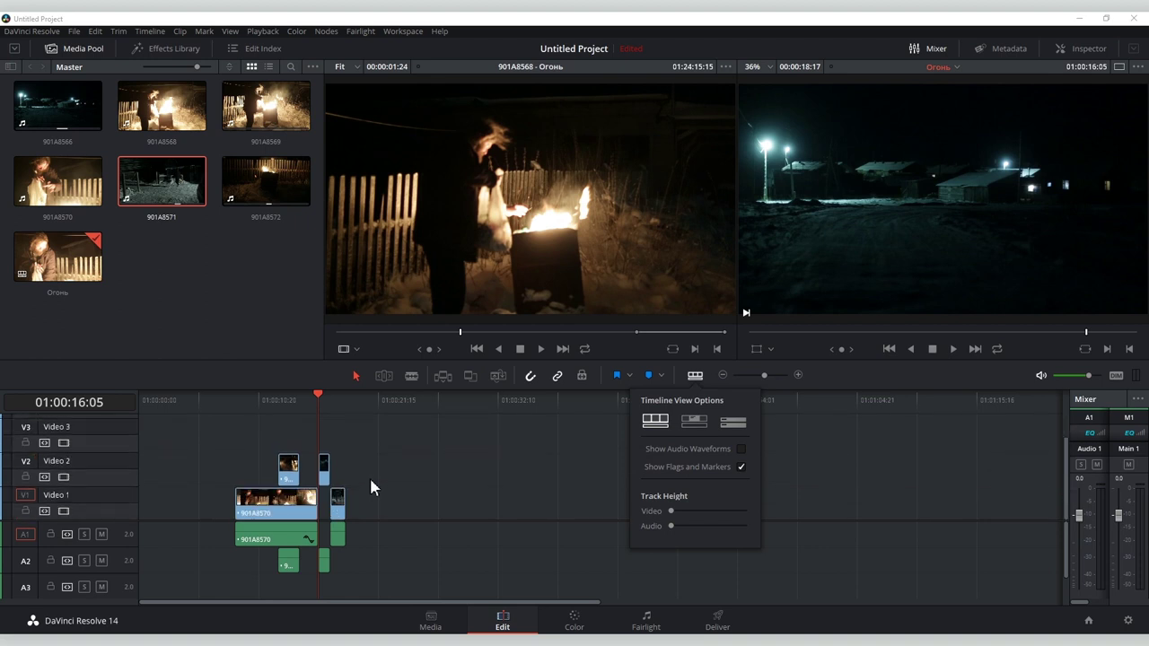
left_click(694, 421)
left_click(733, 421)
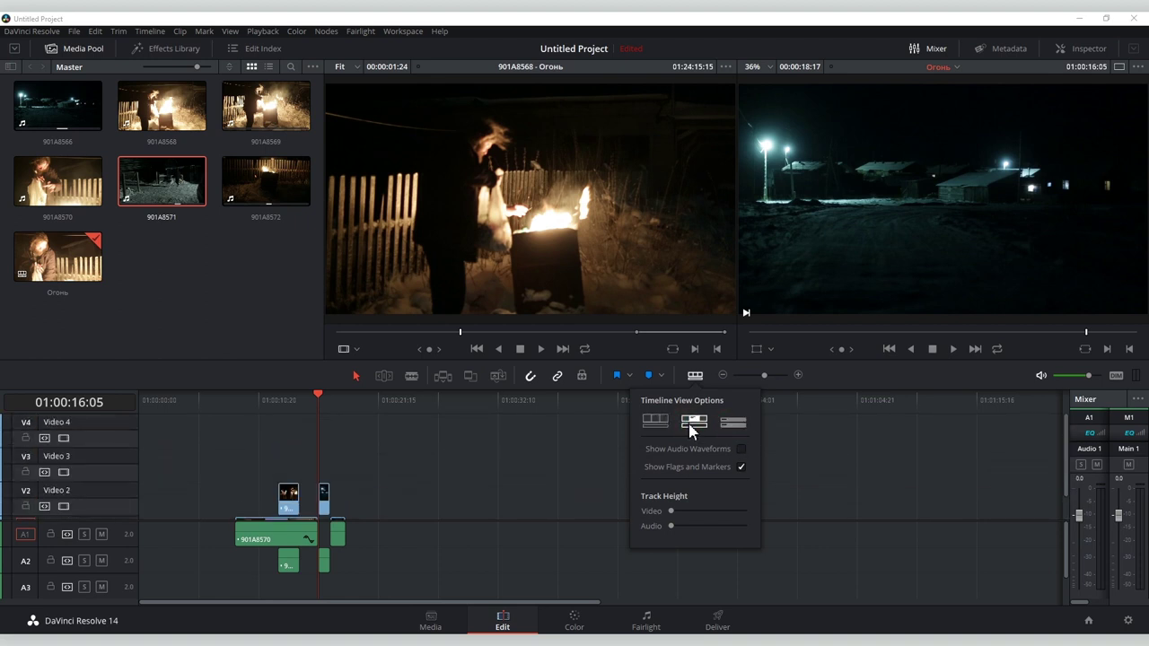
left_click(694, 421)
left_click(458, 476)
left_click_drag(764, 375, 764, 386)
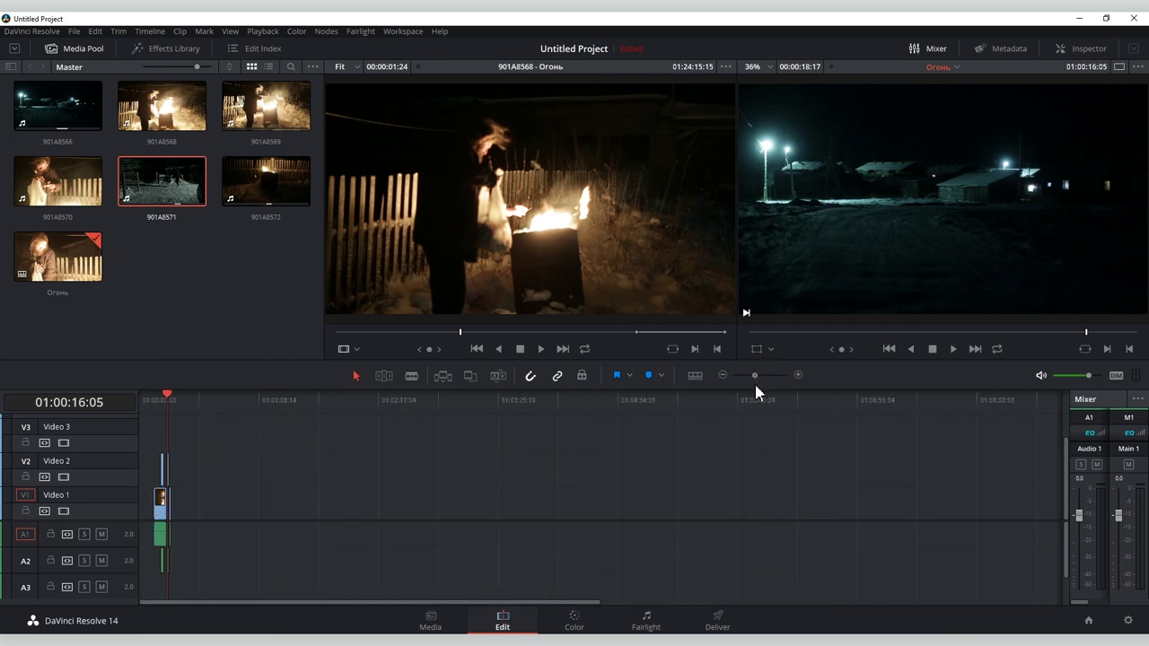
Zoom into the timeline and drag Video 1's header edge down to enlarge its thumbnails
scroll(542, 499, "up", 5)
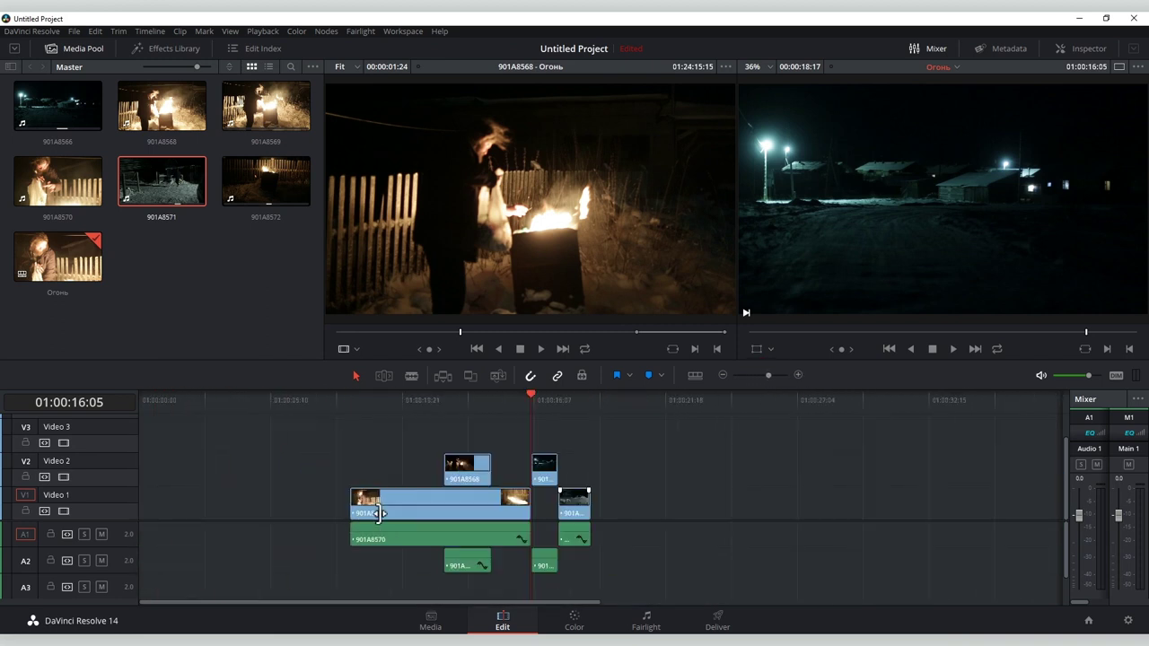
scroll(543, 491, "down", 10)
scroll(546, 499, "up", 3)
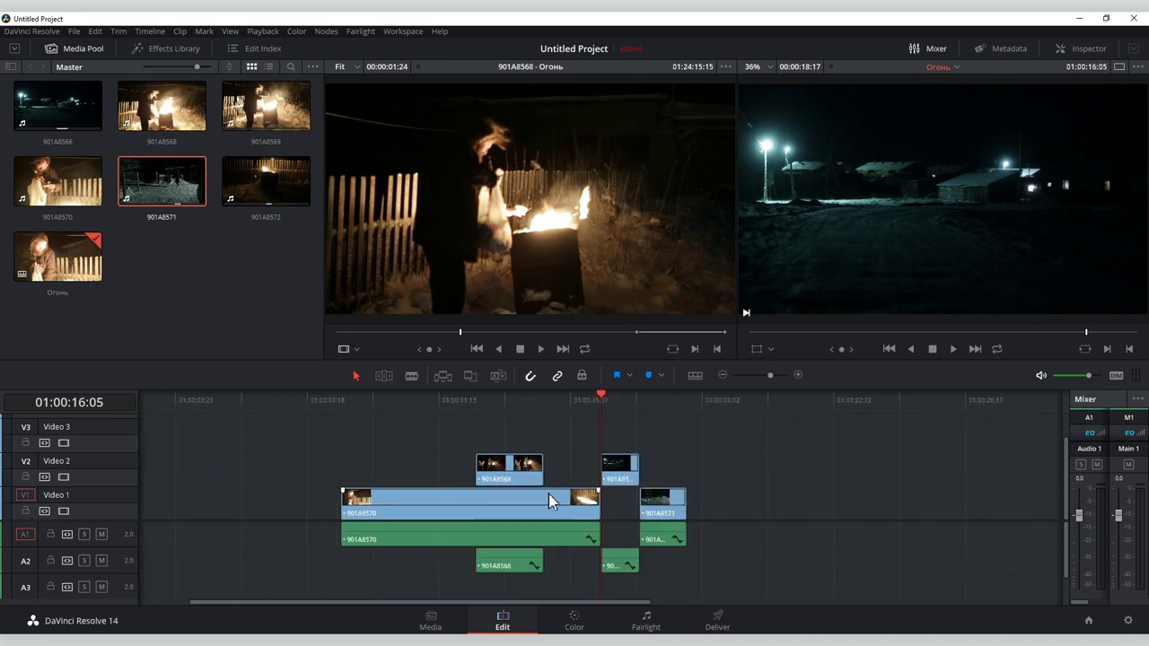
scroll(506, 474, "up", 2)
mouse_move(99, 485)
left_mouse_down()
mouse_move(108, 429)
mouse_move(106, 496)
left_mouse_up()
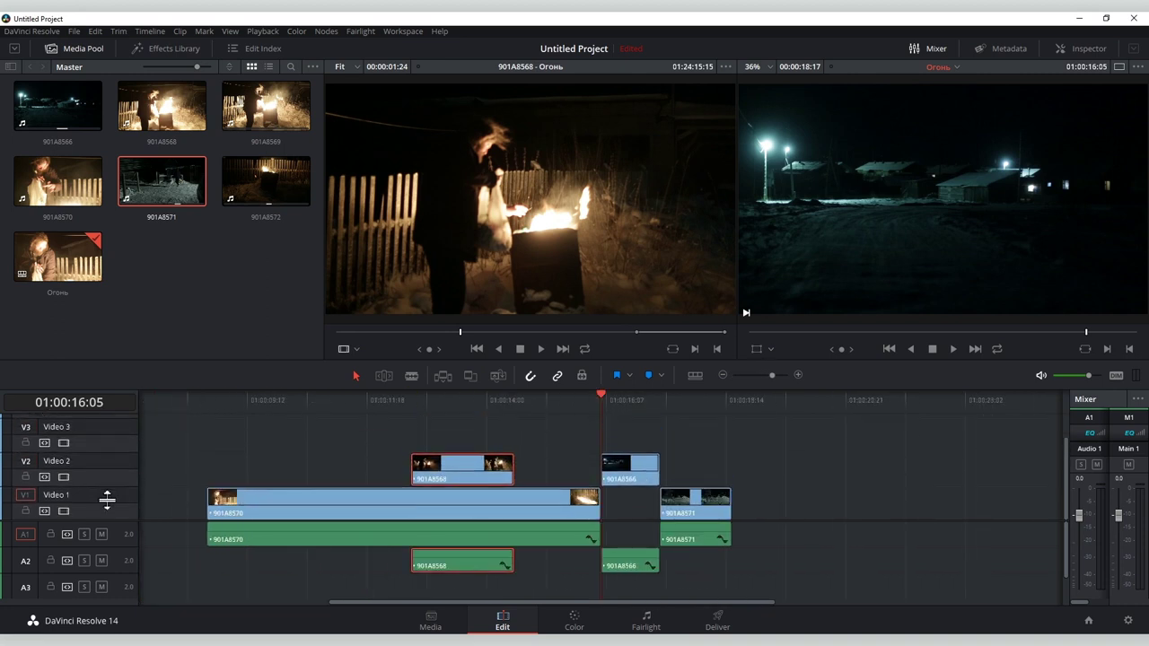